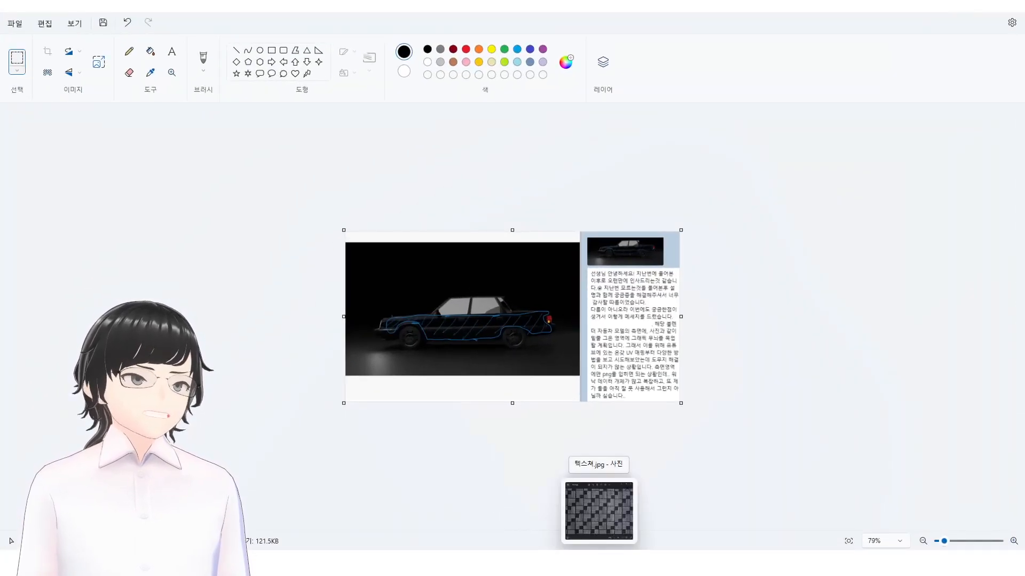
Switch to the photo viewer and examine the pattern image 텍스쳐.jpg.
{"action": "left_click", "coordinate": [597, 515]}
{"action": "left_click_drag", "start_coordinate": [930, 193], "coordinate": [862, 200]}
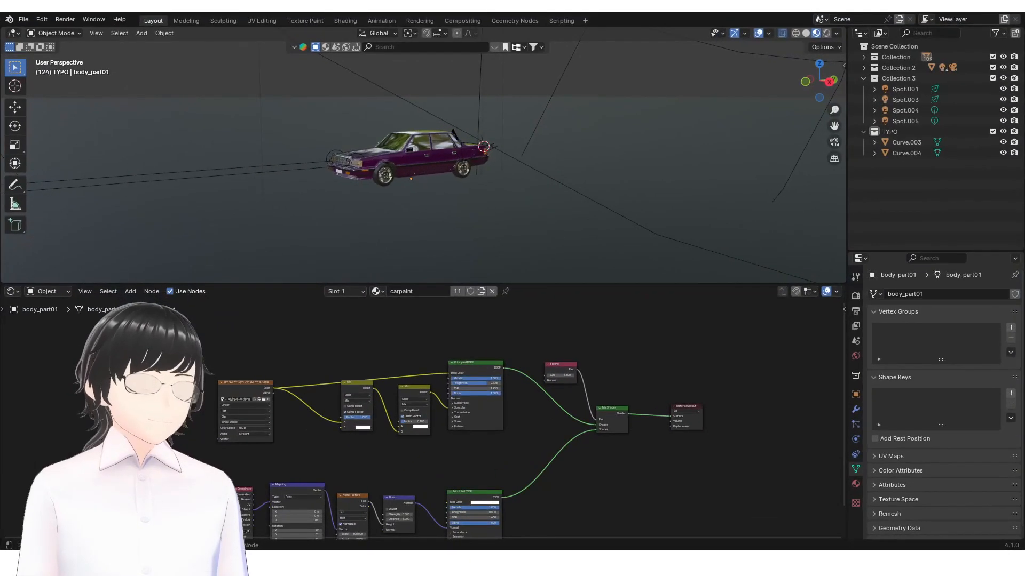
In Blender, select the car's front door and delete the image texture node from its carpaint material.
{"action": "scroll", "coordinate": [450, 215], "scroll_direction": "up", "scroll_amount": 5}
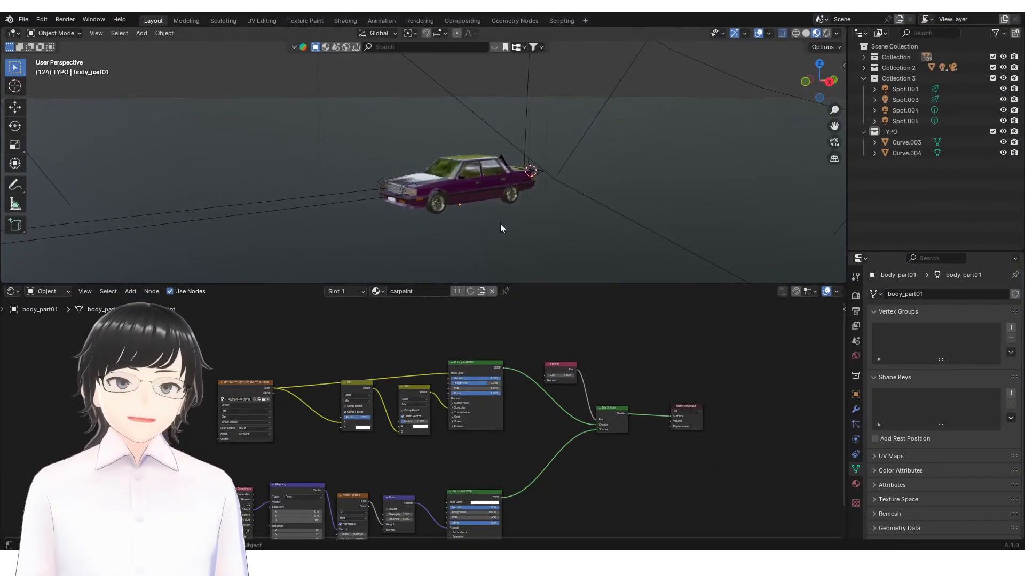
{"action": "left_click", "coordinate": [498, 226]}
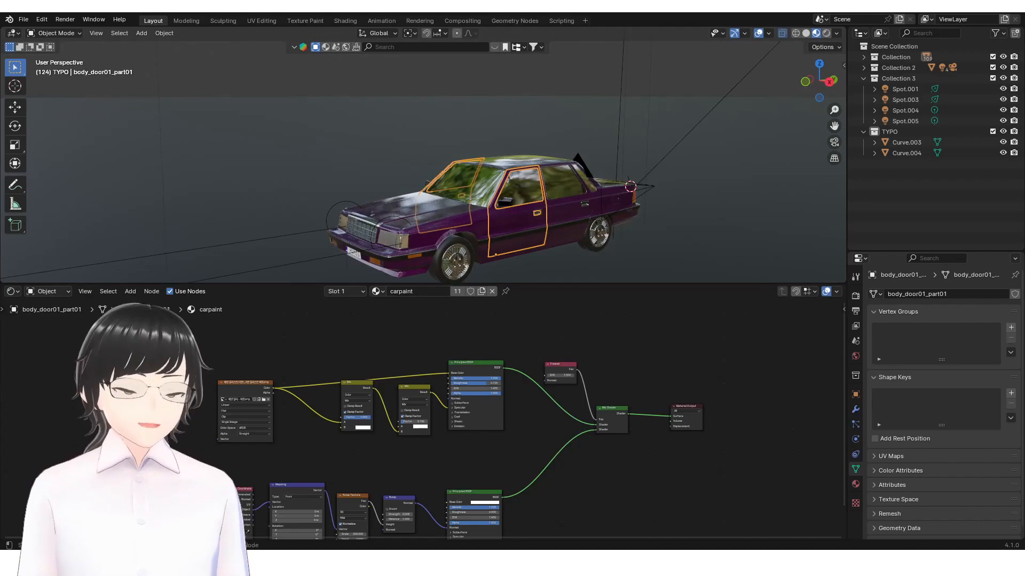
{"action": "mouse_move", "coordinate": [321, 563]}
{"action": "left_click", "coordinate": [321, 512]}
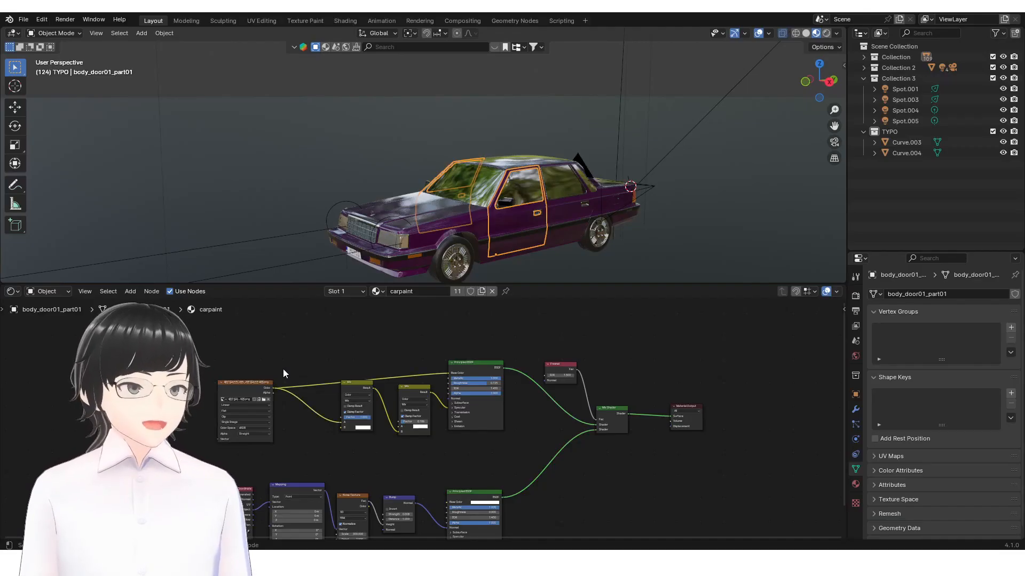
{"action": "left_click", "coordinate": [262, 382]}
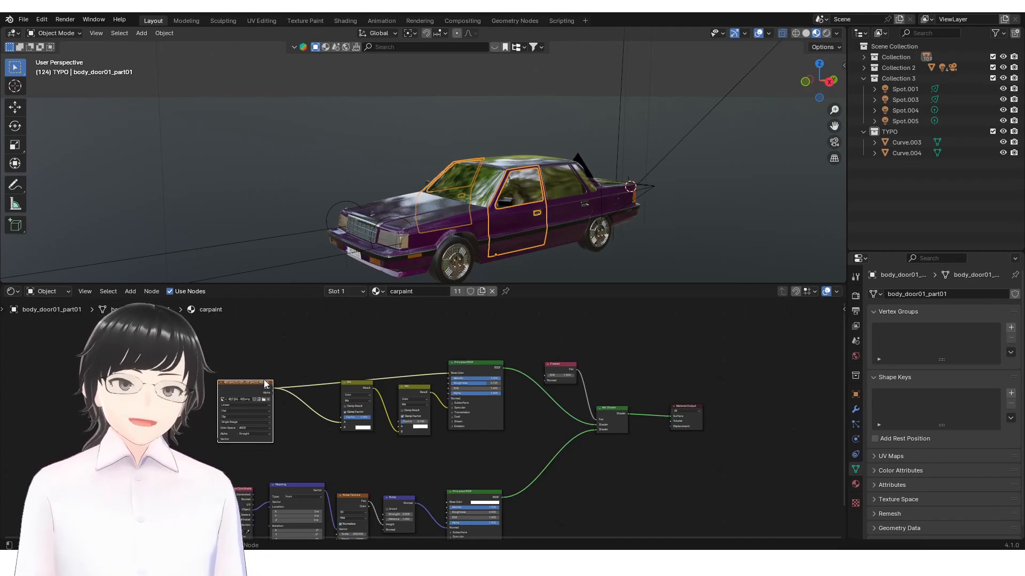
{"action": "key", "text": "x"}
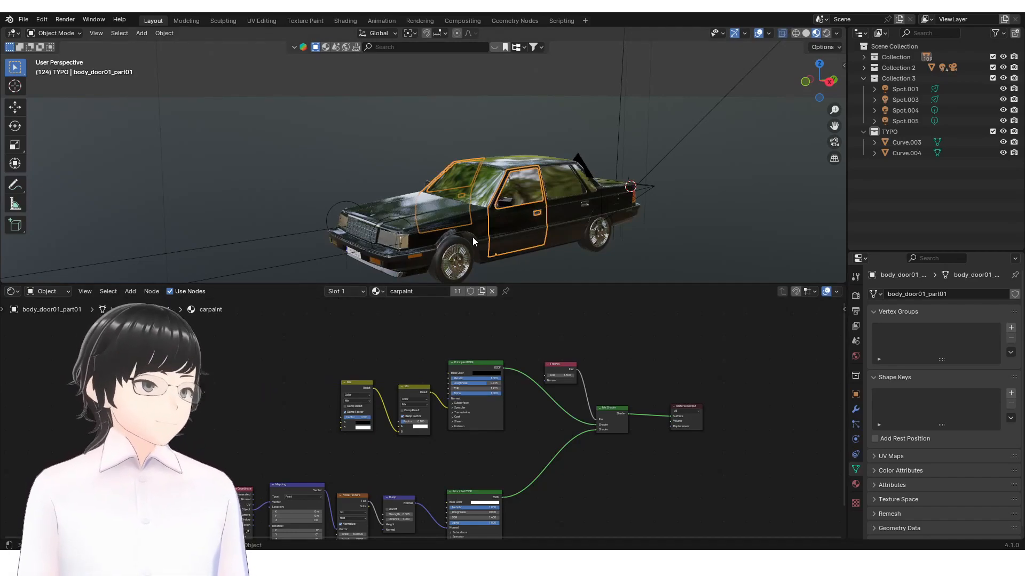
Select the doors, the side body panels and both the rear and front bumpers of the car together.
{"action": "left_click", "coordinate": [473, 237]}
{"action": "scroll", "coordinate": [484, 242], "scroll_direction": "up", "scroll_amount": 3}
{"action": "left_click", "coordinate": [483, 242]}
{"action": "middle_click_drag", "start_coordinate": [486, 258], "coordinate": [464, 216]}
{"action": "left_click", "coordinate": [463, 216], "text": "shift"}
{"action": "left_click", "coordinate": [568, 216], "text": "shift"}
{"action": "middle_click_drag", "start_coordinate": [606, 216], "coordinate": [719, 232]}
{"action": "left_click", "coordinate": [720, 246], "text": "shift"}
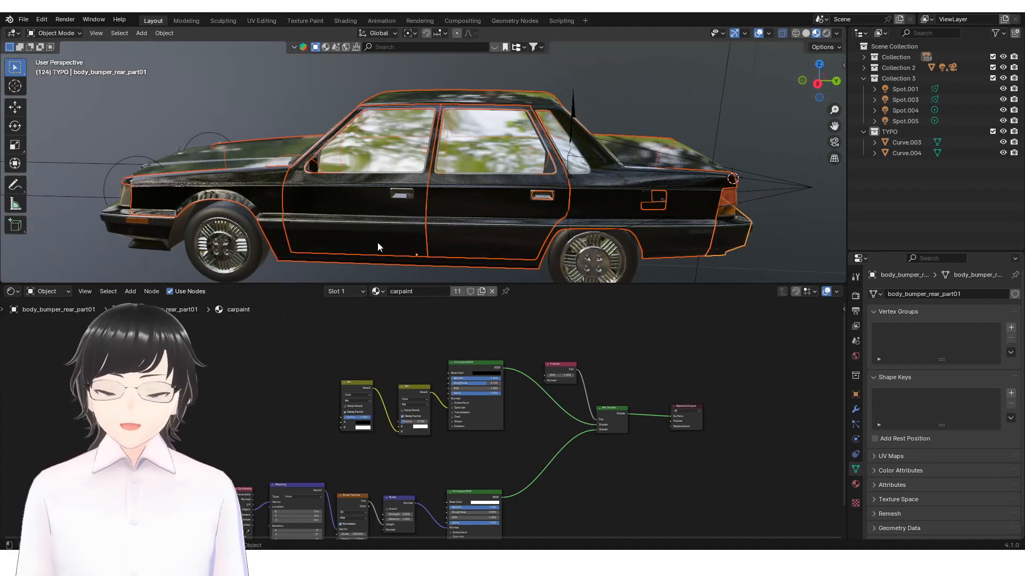
{"action": "left_click", "coordinate": [124, 229], "text": "shift"}
{"action": "middle_click_drag", "start_coordinate": [124, 230], "coordinate": [185, 238]}
Enter Edit Mode on the selected parts and select the lower side panel vertices between the bumpers from the right orthographic view.
{"action": "key", "text": "Tab"}
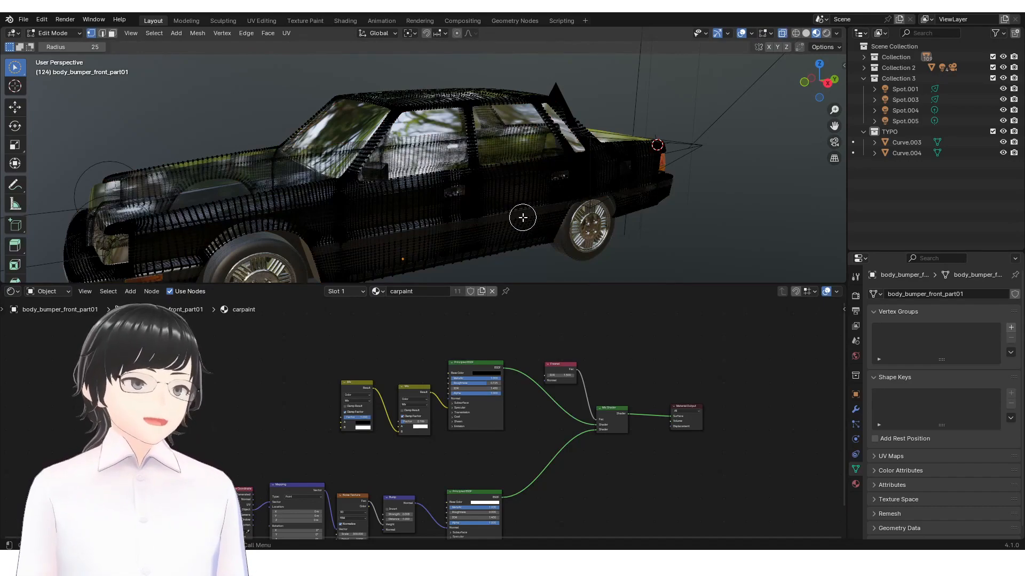
{"action": "key", "text": "KP_3"}
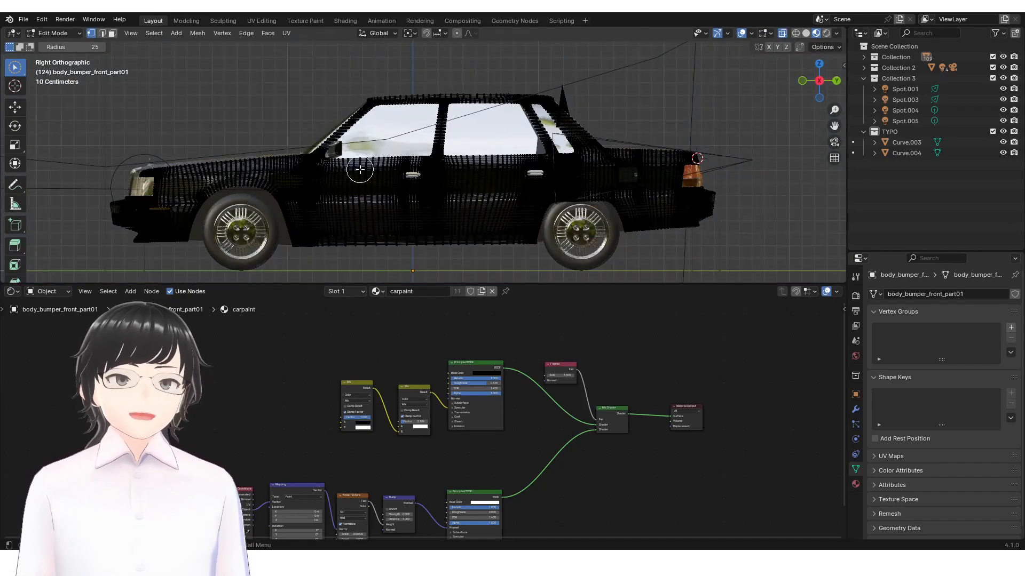
{"action": "key", "text": "Escape"}
{"action": "left_click", "coordinate": [743, 34]}
{"action": "left_click", "coordinate": [742, 35]}
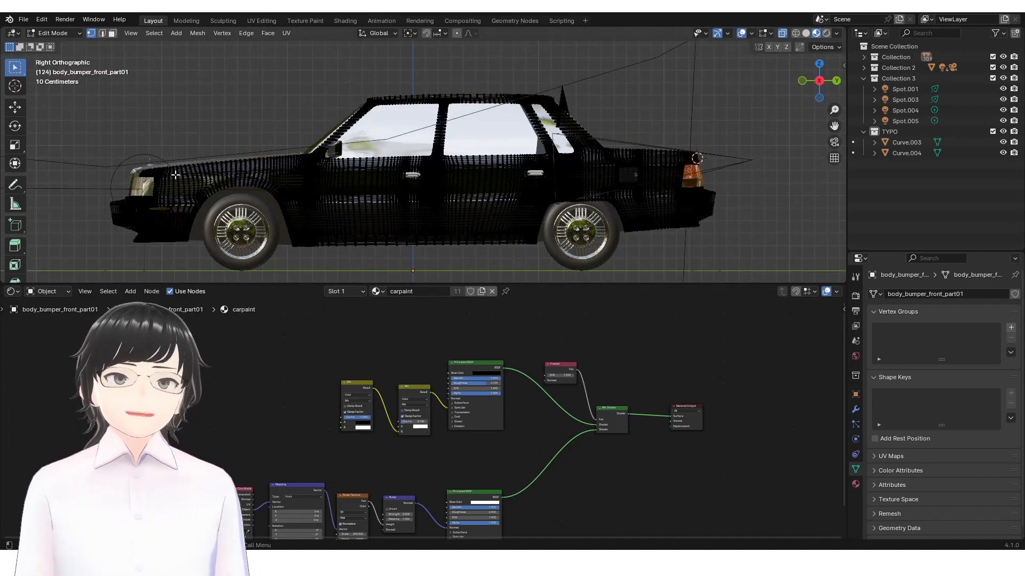
{"action": "left_click_drag", "start_coordinate": [169, 173], "coordinate": [672, 258]}
{"action": "left_click_drag", "start_coordinate": [299, 168], "coordinate": [666, 187], "text": "shift"}
{"action": "left_click_drag", "start_coordinate": [210, 169], "coordinate": [289, 190], "text": "shift"}
{"action": "middle_click_drag", "start_coordinate": [407, 199], "coordinate": [391, 201], "text": "shift"}
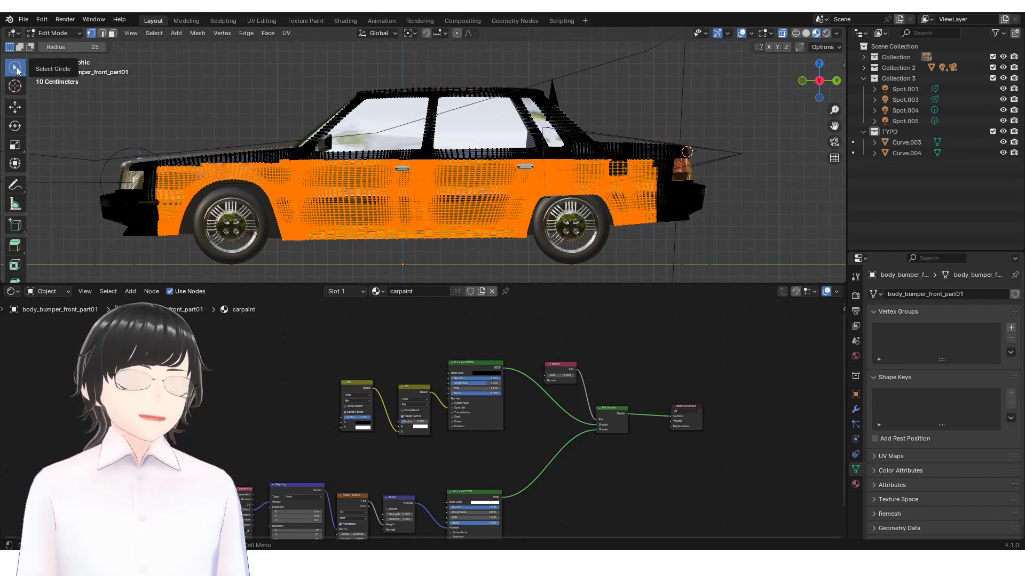
{"action": "middle_click_drag", "start_coordinate": [222, 222], "coordinate": [231, 216], "text": "shift"}
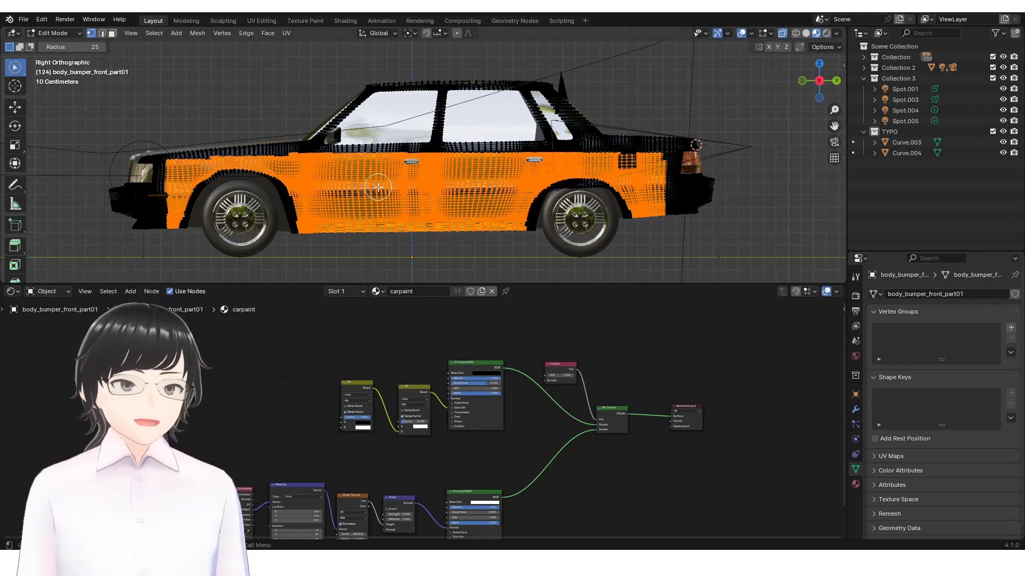
Unwrap the selected side panels with Project from View and open the UV Editing workspace.
{"action": "left_click", "coordinate": [286, 33]}
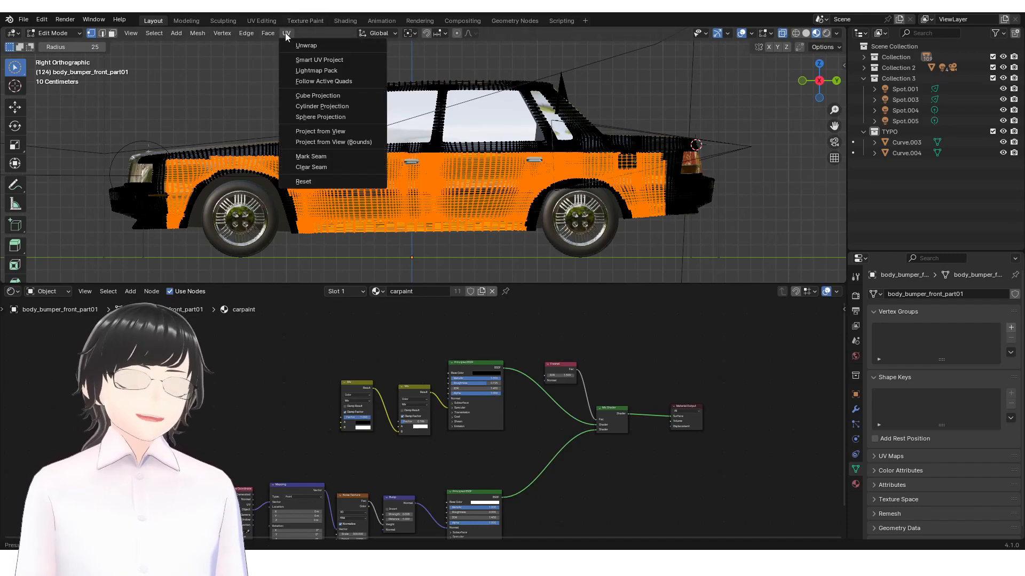
{"action": "left_click", "coordinate": [357, 133]}
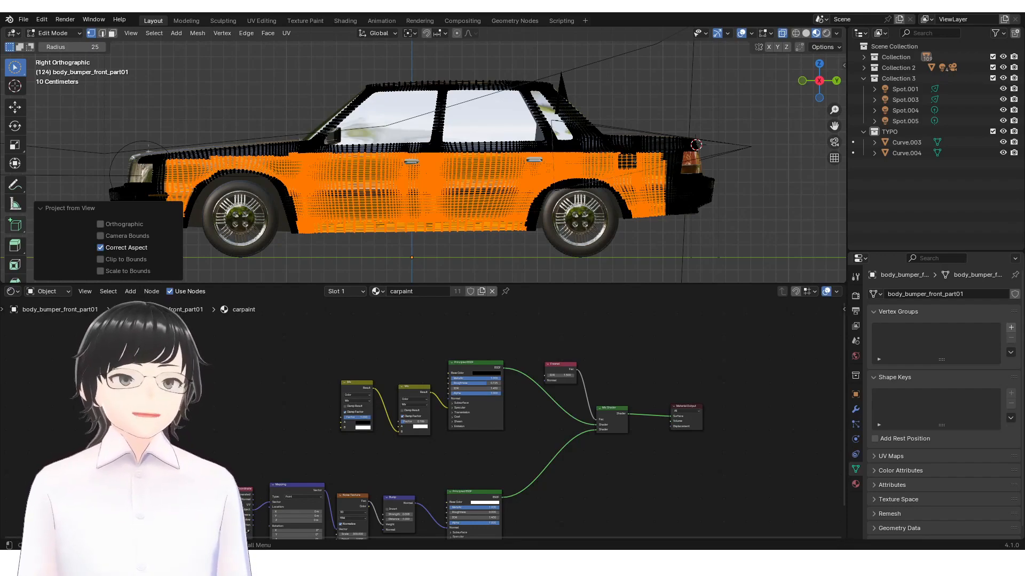
{"action": "middle_click_drag", "start_coordinate": [291, 213], "coordinate": [299, 211]}
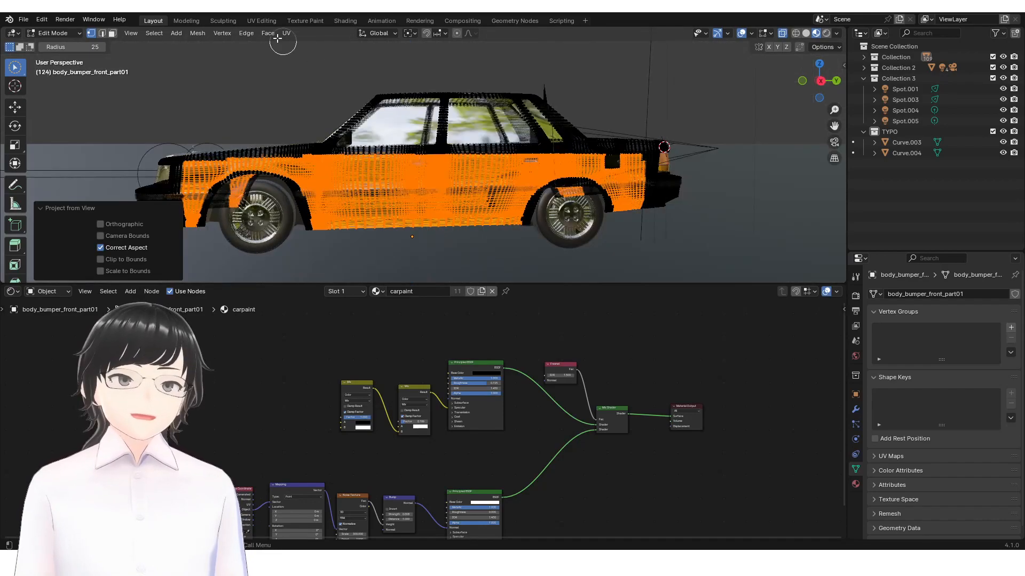
{"action": "left_click", "coordinate": [262, 20]}
{"action": "mouse_move", "coordinate": [624, 286]}
{"action": "middle_mouse_down", "text": "shift"}
{"action": "mouse_move", "coordinate": [619, 294]}
{"action": "mouse_move", "coordinate": [636, 295]}
{"action": "middle_mouse_up", "text": "shift"}
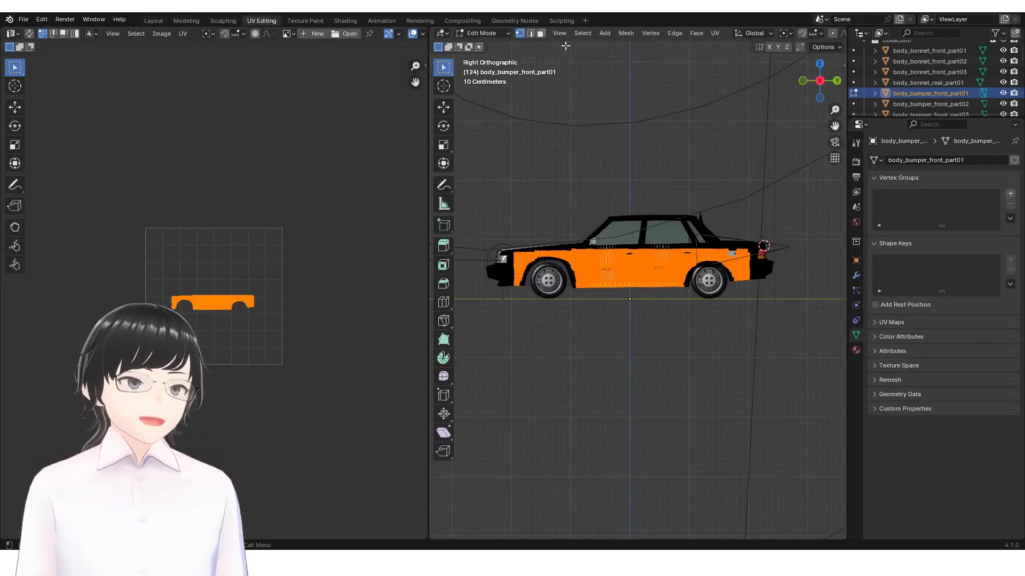
Reproject the side panels' UVs with Project from View in the right orthographic view.
{"action": "left_click", "coordinate": [715, 33]}
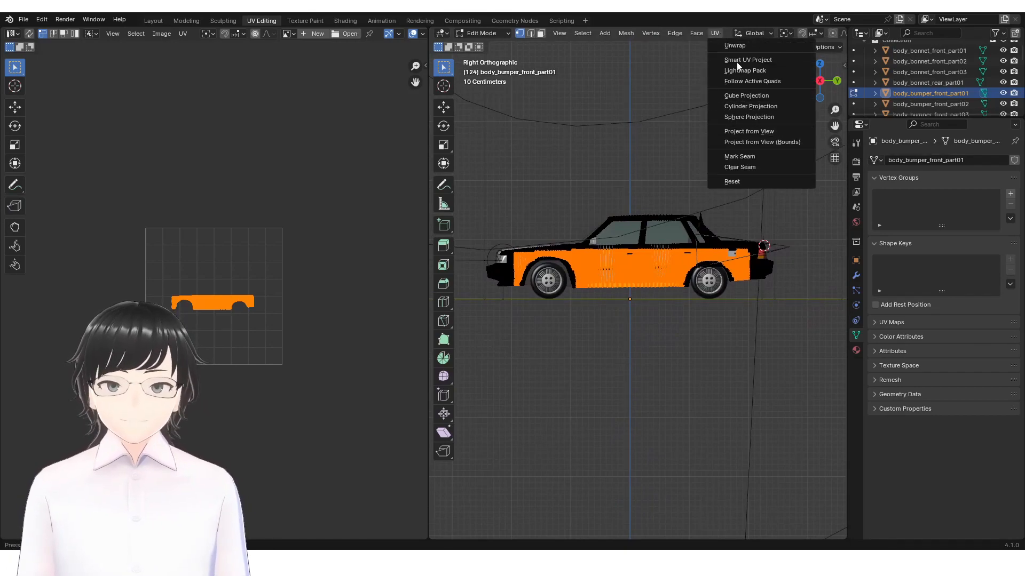
{"action": "left_click", "coordinate": [770, 132]}
{"action": "scroll", "coordinate": [203, 301], "scroll_direction": "up", "scroll_amount": 3}
Try Project from View on the side panels from an angled front perspective and from straight ahead of the car.
{"action": "middle_click_drag", "start_coordinate": [530, 295], "coordinate": [737, 298]}
{"action": "left_click", "coordinate": [715, 33]}
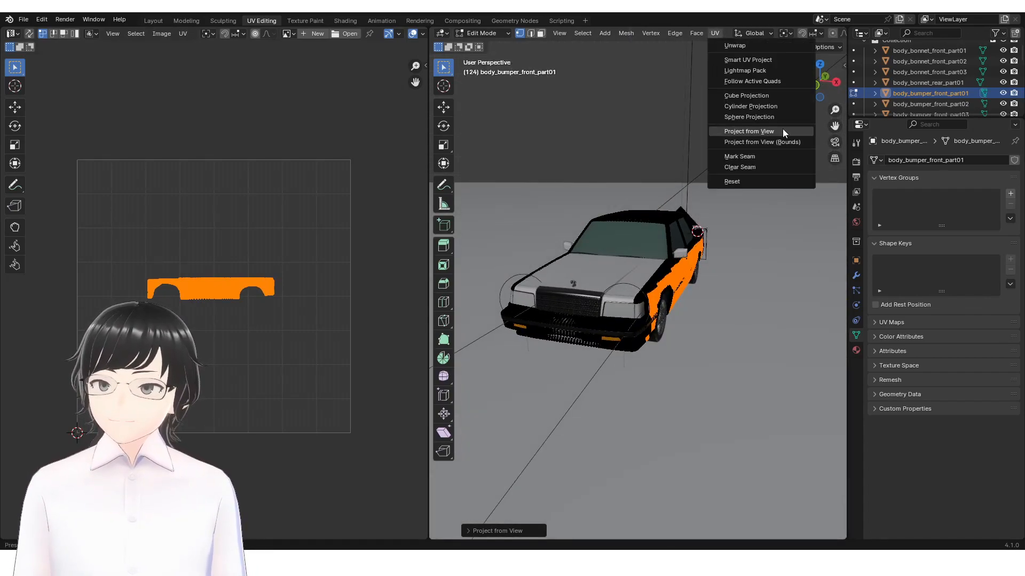
{"action": "left_click", "coordinate": [783, 130]}
{"action": "scroll", "coordinate": [223, 293], "scroll_direction": "up", "scroll_amount": 4}
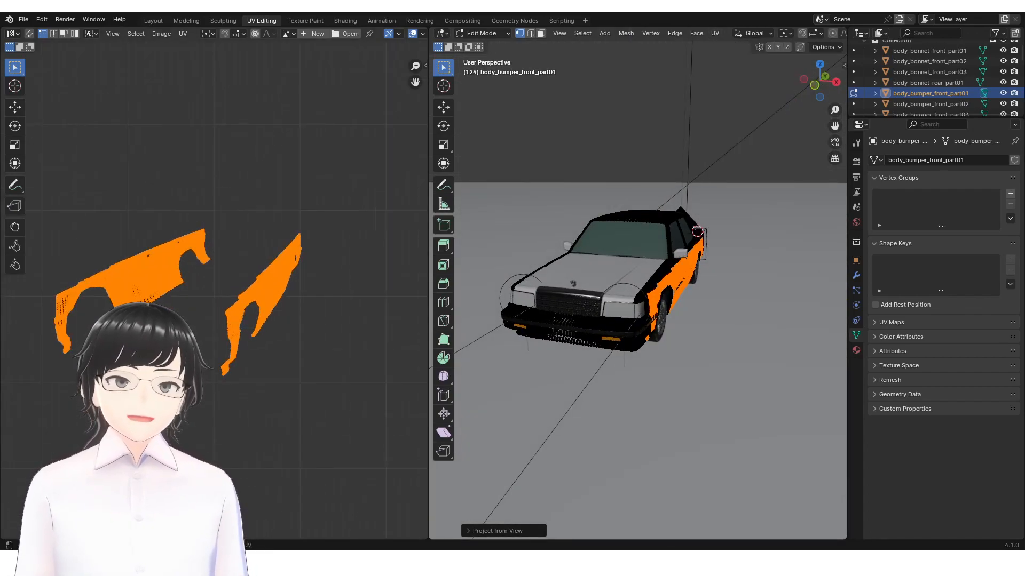
{"action": "middle_click_drag", "start_coordinate": [598, 334], "coordinate": [684, 335]}
{"action": "left_click", "coordinate": [714, 34]}
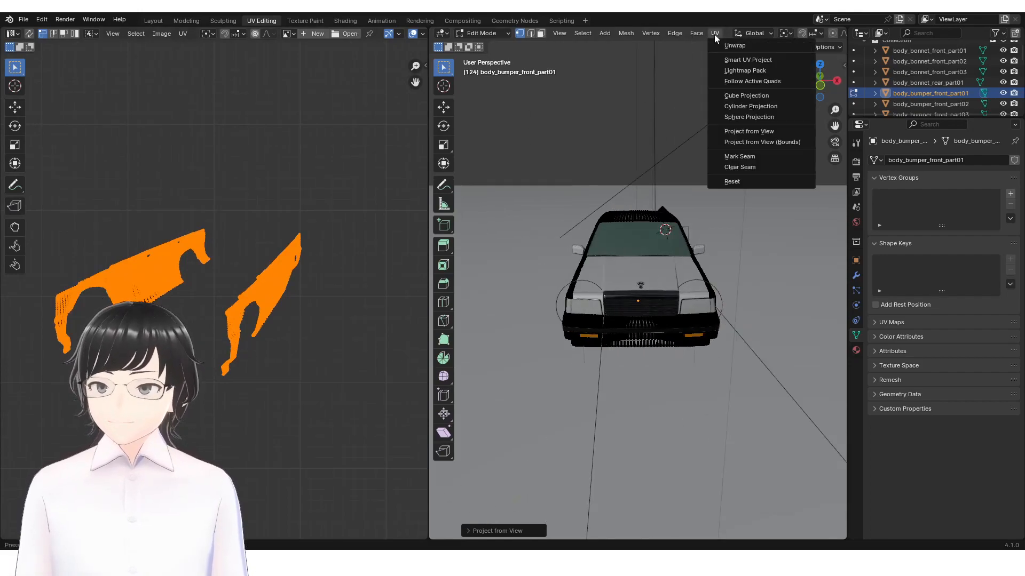
{"action": "left_click", "coordinate": [745, 129]}
Return to the right orthographic view and project the side panels' UVs from that view.
{"action": "middle_click_drag", "start_coordinate": [769, 235], "coordinate": [677, 241]}
{"action": "key", "text": "KP_3"}
{"action": "scroll", "coordinate": [664, 198], "scroll_direction": "up", "scroll_amount": 3}
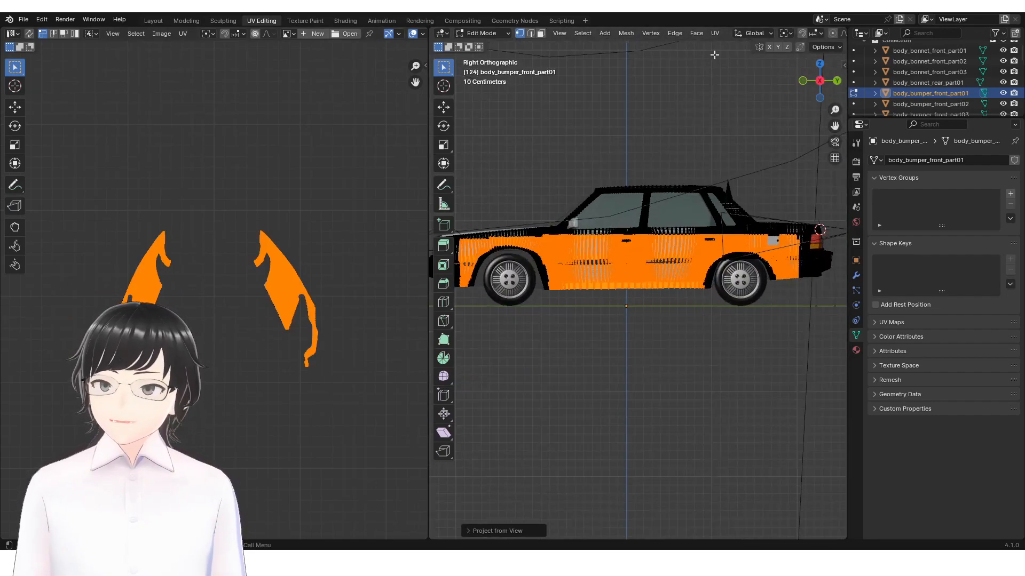
{"action": "left_click", "coordinate": [716, 33]}
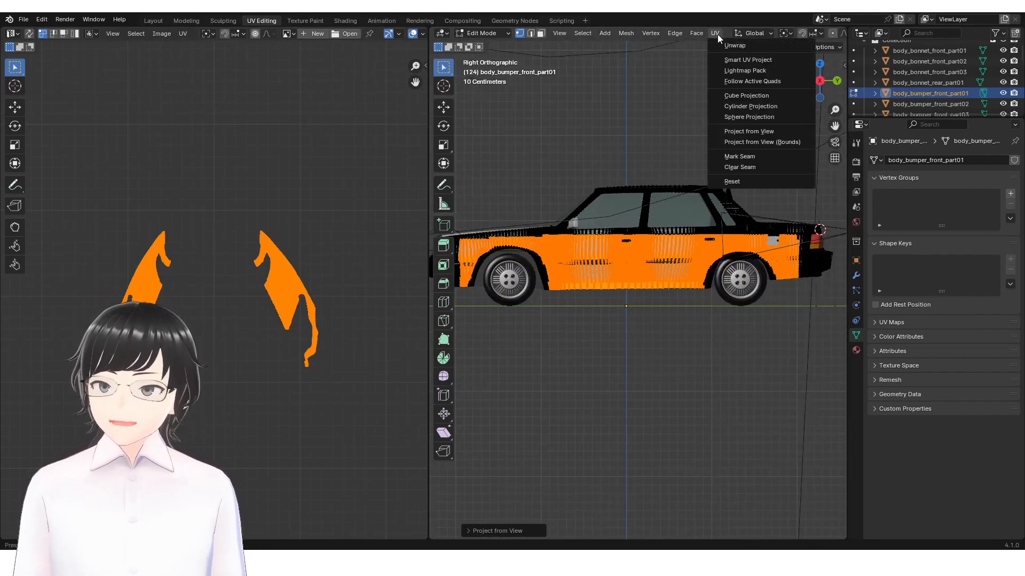
{"action": "left_click", "coordinate": [768, 133]}
{"action": "scroll", "coordinate": [347, 263], "scroll_direction": "down", "scroll_amount": 2}
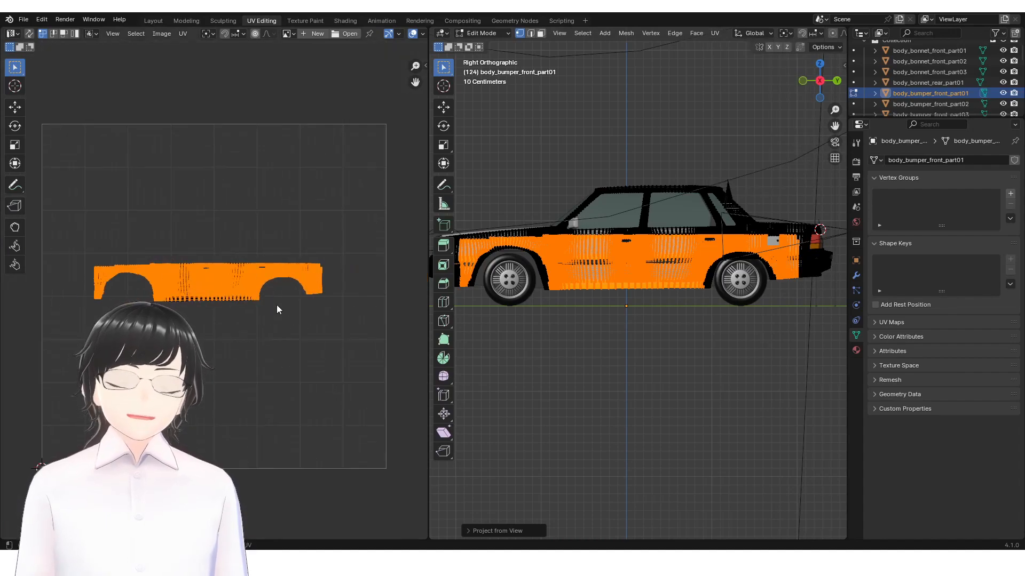
{"action": "scroll", "coordinate": [196, 335], "scroll_direction": "down", "scroll_amount": 1}
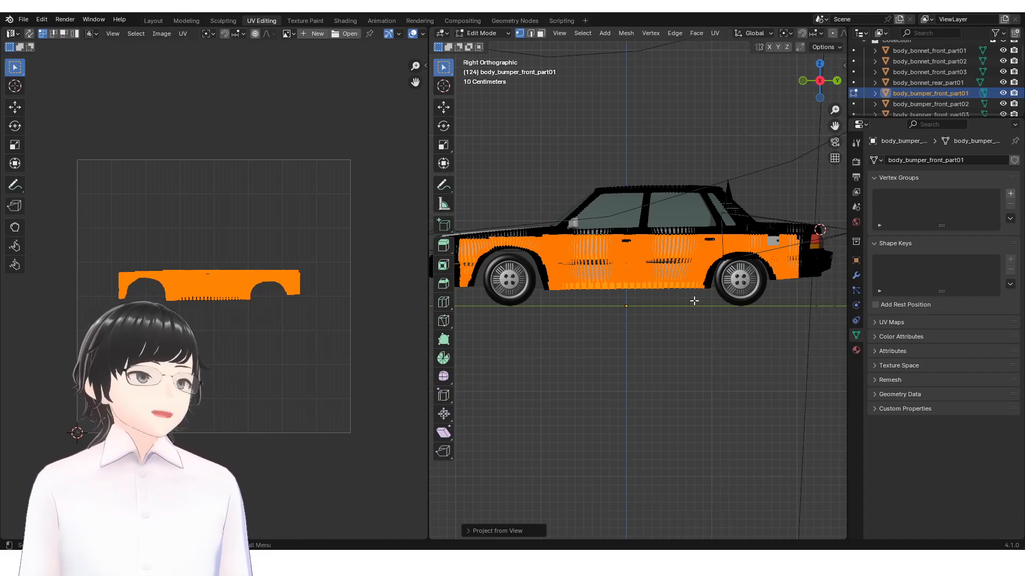
Open the Shading workspace and show the car in Material Preview shading.
{"action": "left_click", "coordinate": [346, 21]}
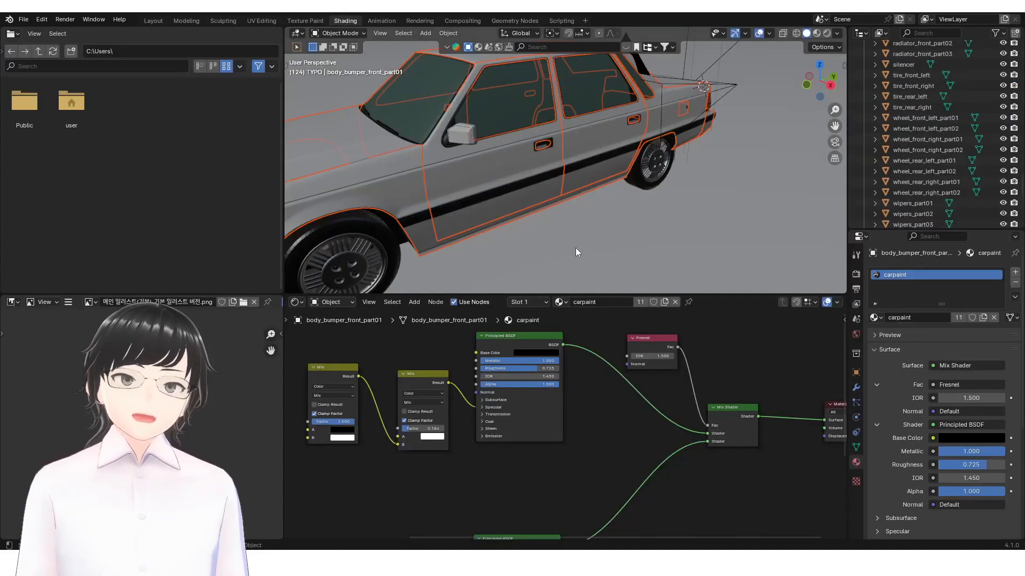
{"action": "scroll", "coordinate": [567, 255], "scroll_direction": "down", "scroll_amount": 2}
{"action": "left_click", "coordinate": [817, 33]}
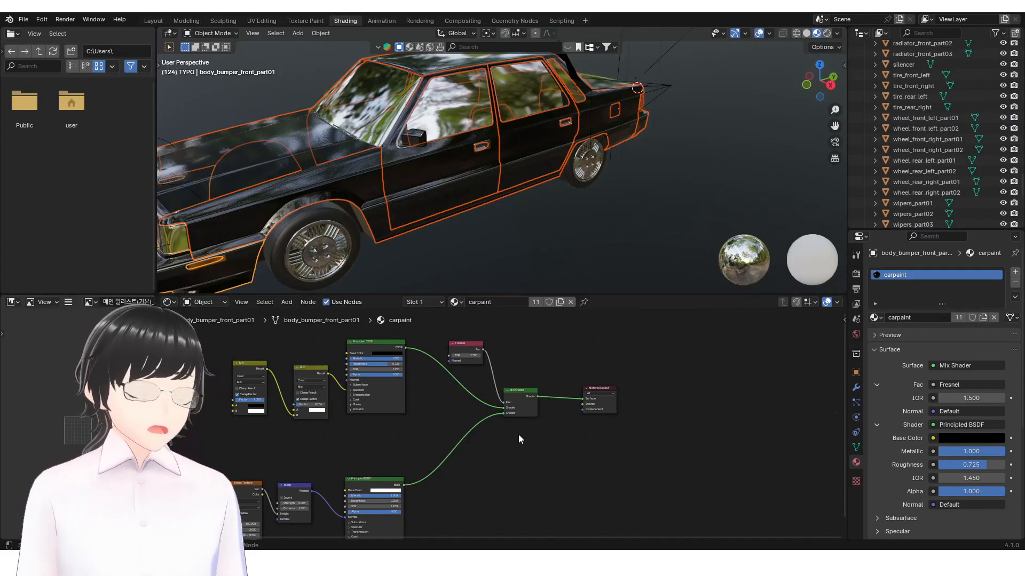
Duplicate the carpaint material's Mix Shader node and place the copy below the Material Output.
{"action": "left_click", "coordinate": [517, 395]}
{"action": "key", "text": "shift+d"}
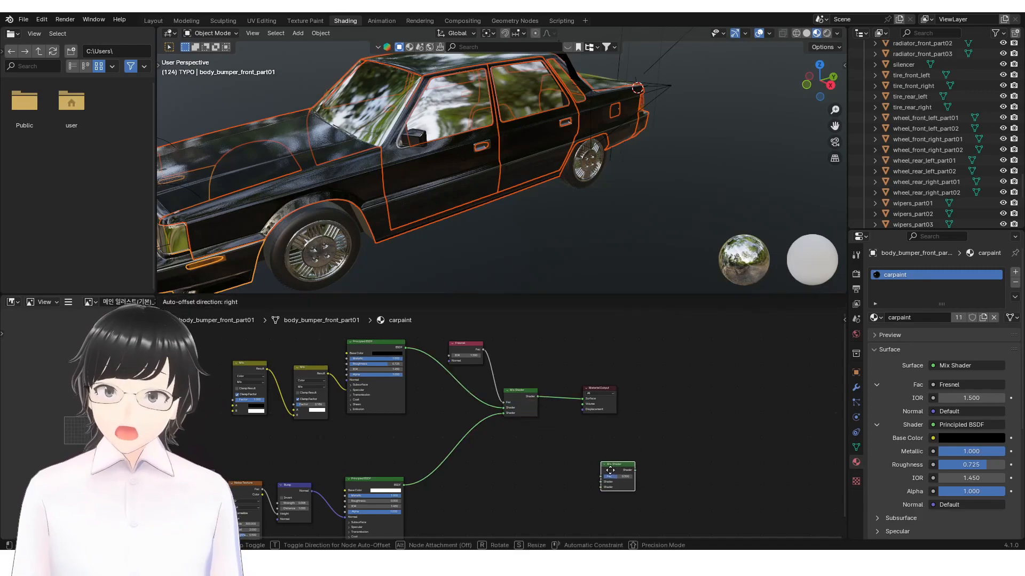
{"action": "left_click", "coordinate": [581, 445]}
Add an Image Texture with Mapping and Texture Coordinate nodes to the duplicated Mix Shader's factor and load 텍스쳐.jpg.
{"action": "key", "text": "ctrl+t"}
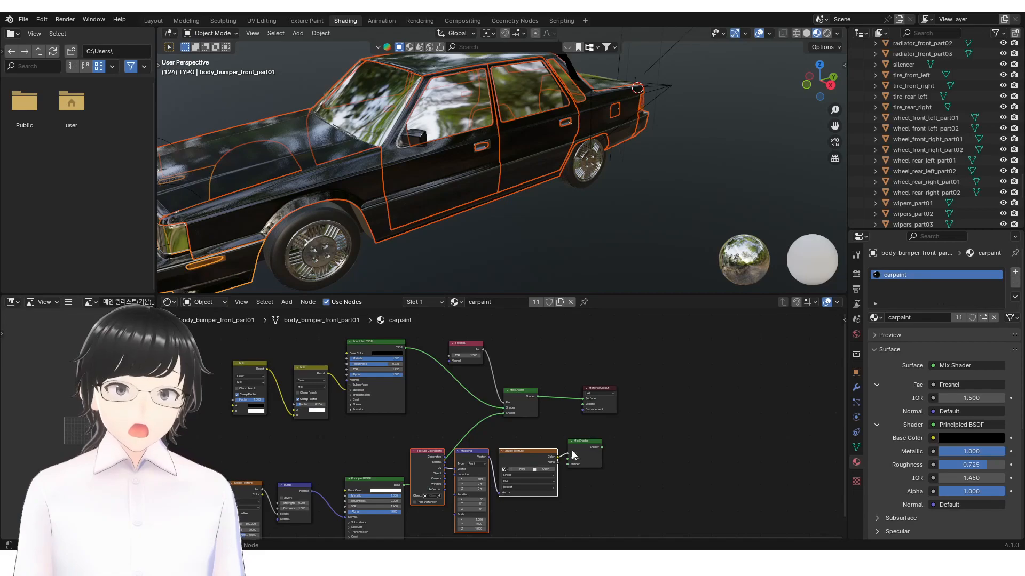
{"action": "left_click", "coordinate": [590, 453], "text": "shift"}
{"action": "left_click", "coordinate": [527, 464]}
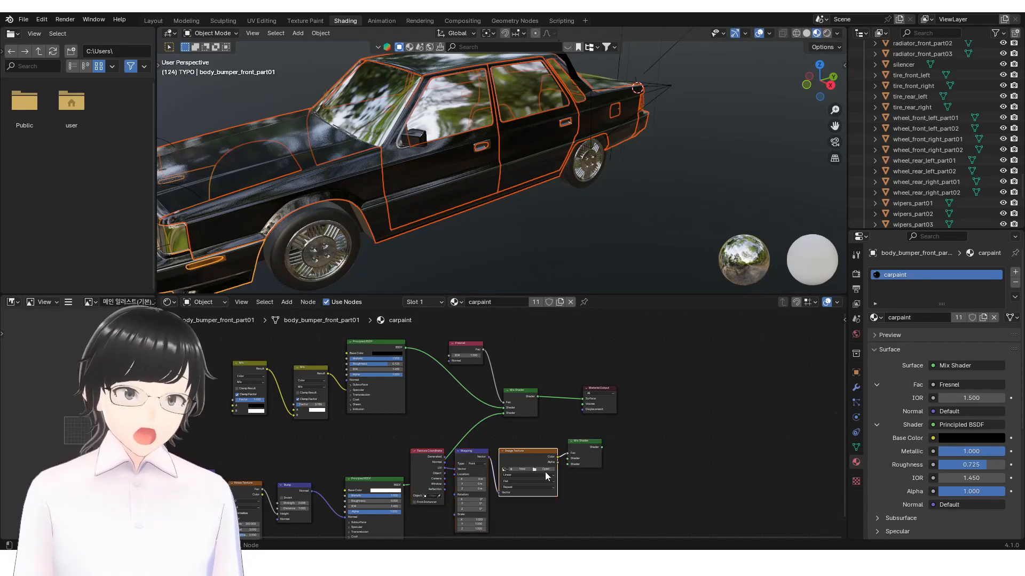
{"action": "left_click", "coordinate": [547, 469]}
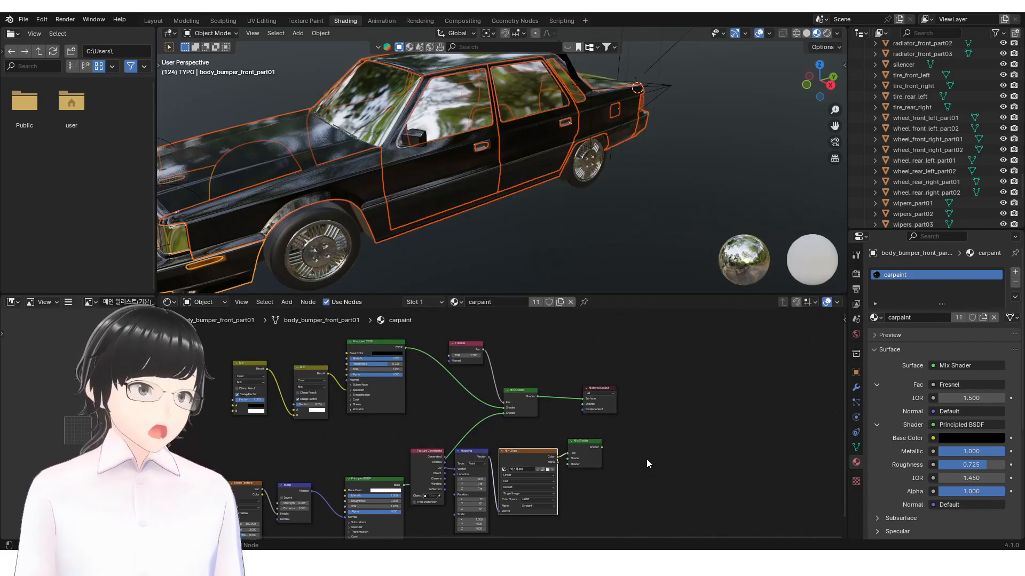
Add a Principled BSDF and connect it and the original Mix Shader to the duplicated Mix Shader's shader inputs.
{"action": "key", "text": "shift+a"}
{"action": "mouse_move", "coordinate": [646, 459]}
{"action": "left_click_drag", "start_coordinate": [696, 453], "coordinate": [568, 460]}
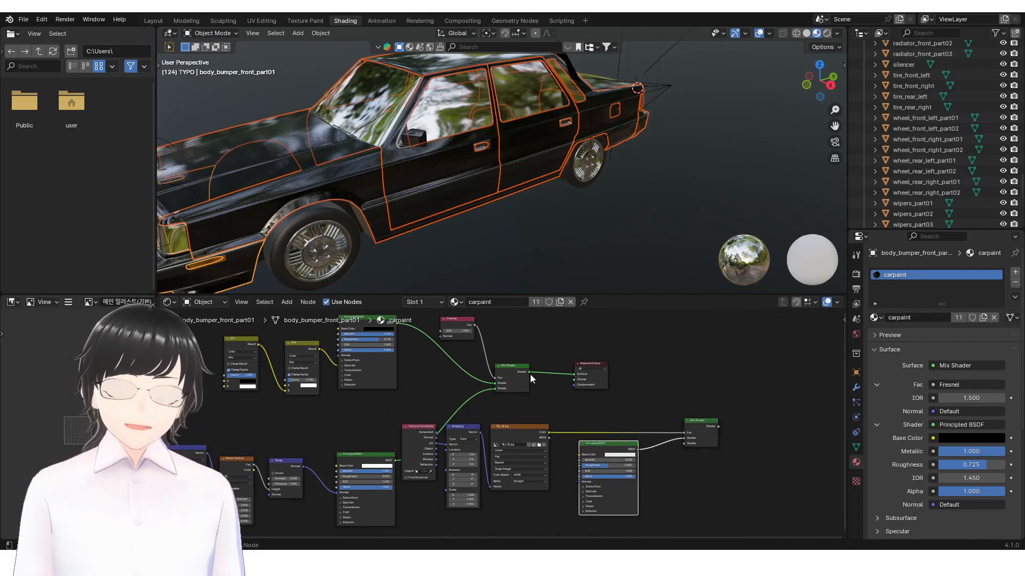
{"action": "left_click_drag", "start_coordinate": [520, 372], "coordinate": [657, 447]}
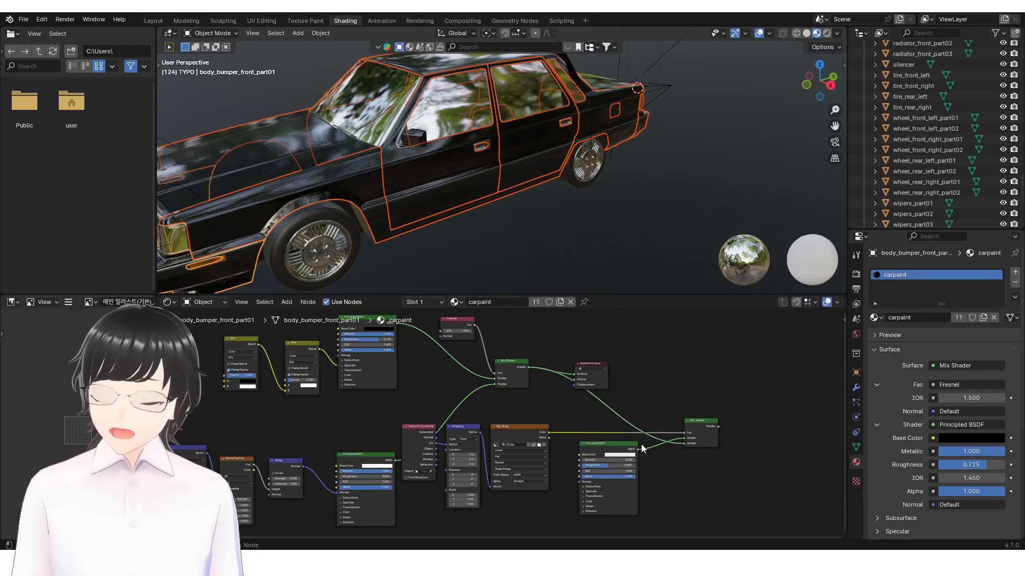
Move the Material Output node aside and connect the duplicated Mix Shader to its Surface input.
{"action": "left_click_drag", "start_coordinate": [607, 369], "coordinate": [740, 371]}
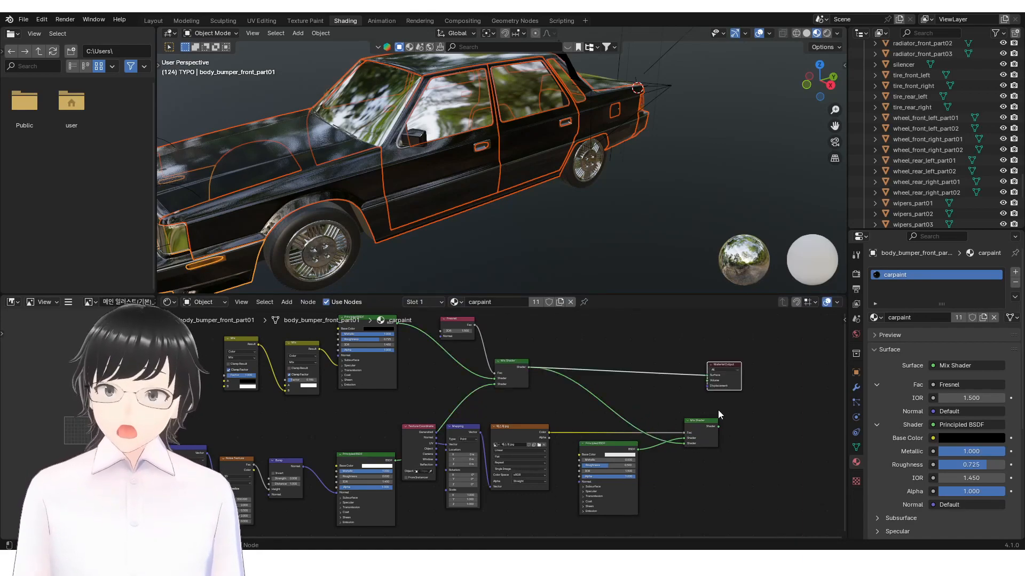
{"action": "left_click_drag", "start_coordinate": [720, 426], "coordinate": [700, 374]}
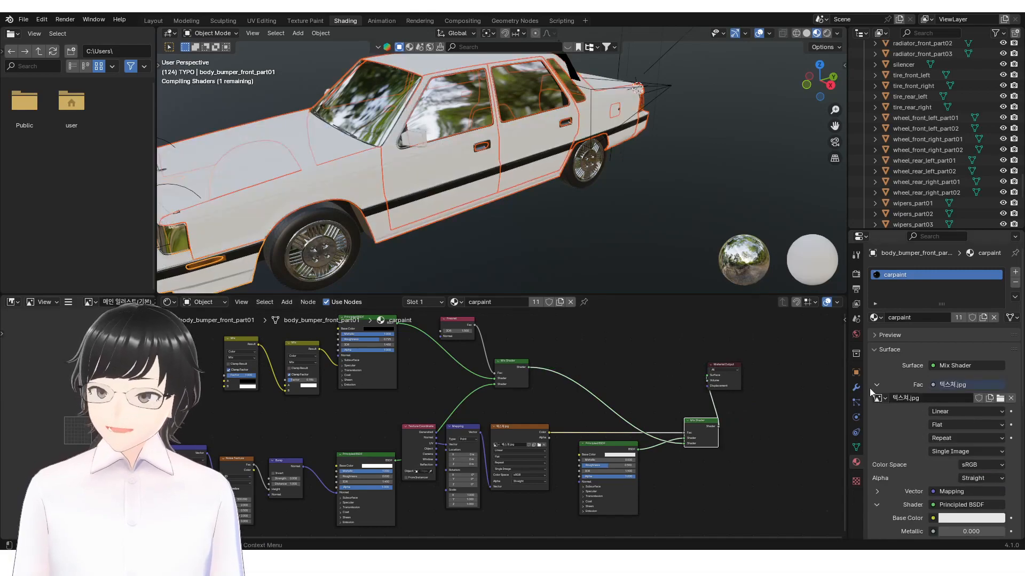
{"action": "middle_click_drag", "start_coordinate": [582, 230], "coordinate": [519, 227]}
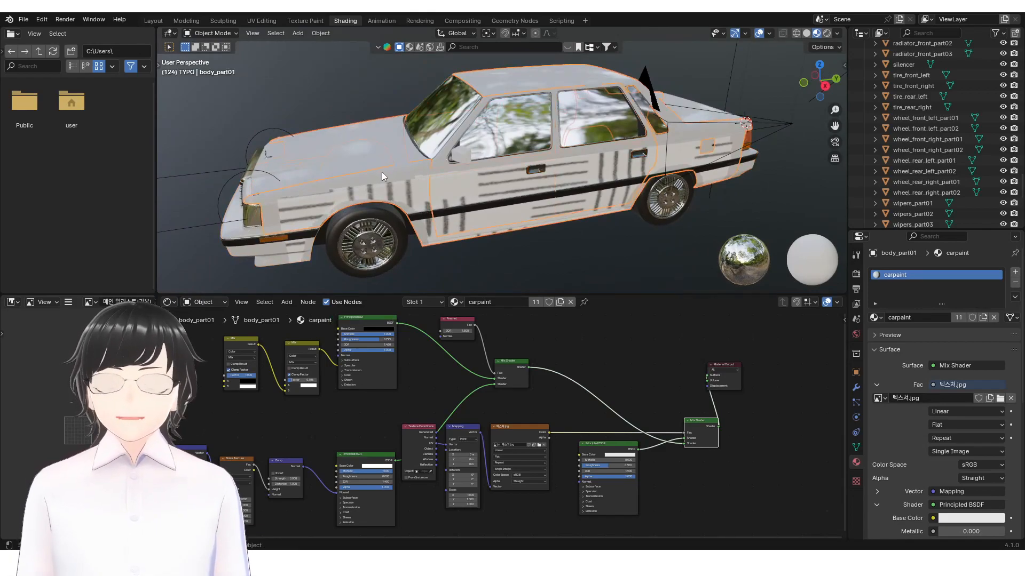
Select the front door and insert a Color Ramp node between the 텍스쳐.jpg texture and the Mix Shader's factor.
{"action": "left_click", "coordinate": [468, 204]}
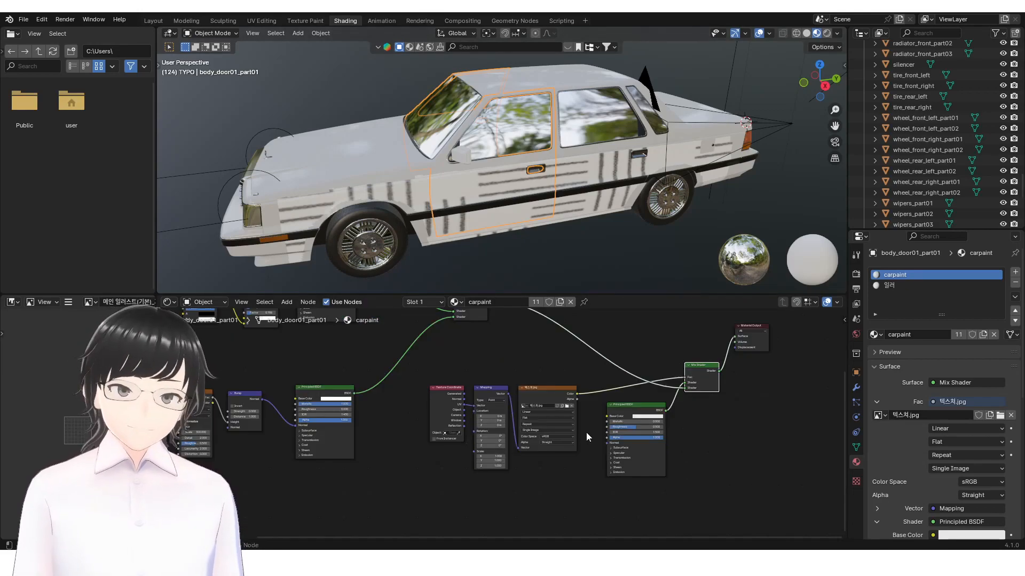
{"action": "key", "text": "shift+a"}
{"action": "mouse_move", "coordinate": [586, 427]}
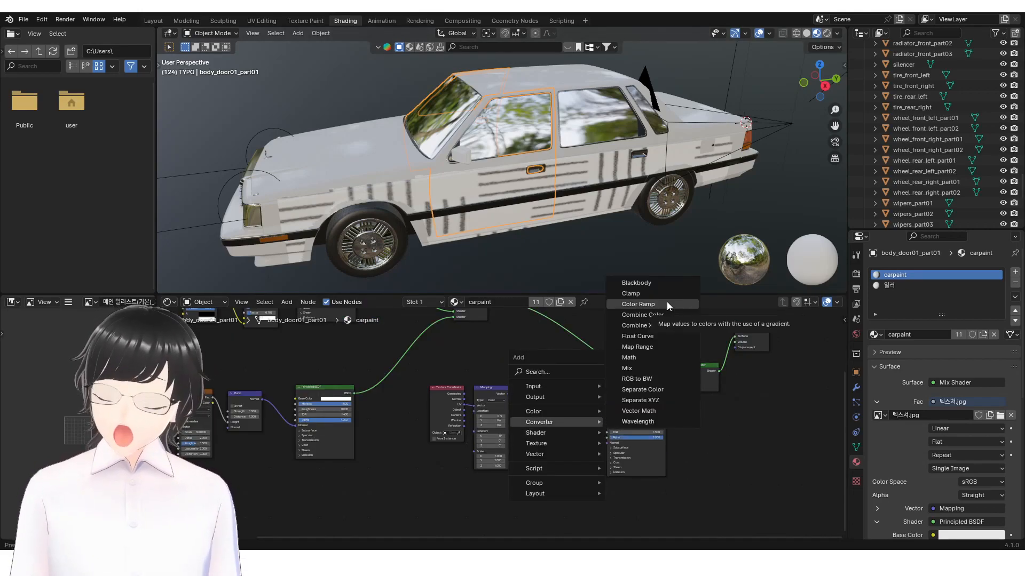
{"action": "left_click", "coordinate": [667, 304]}
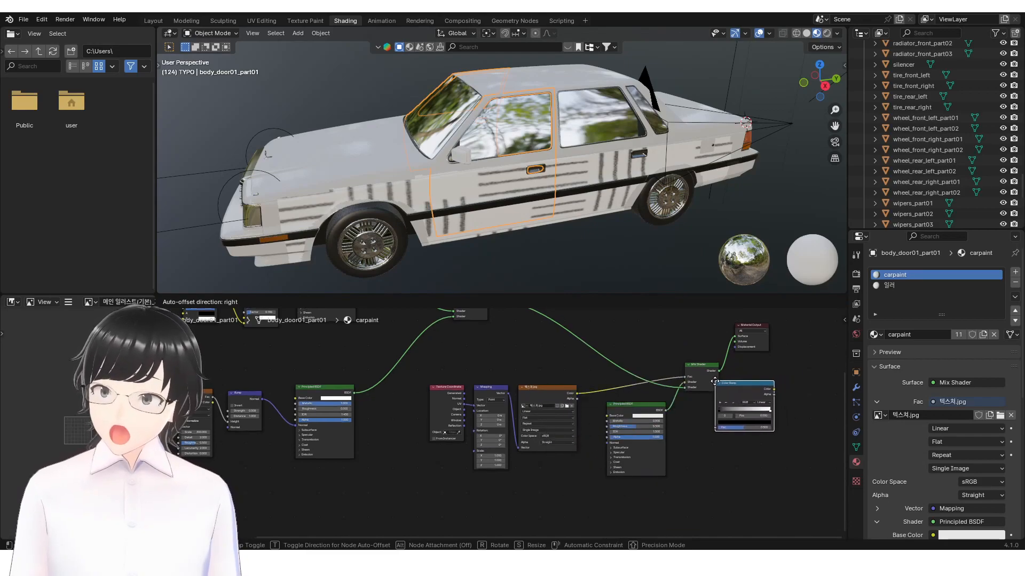
{"action": "left_click", "coordinate": [597, 382]}
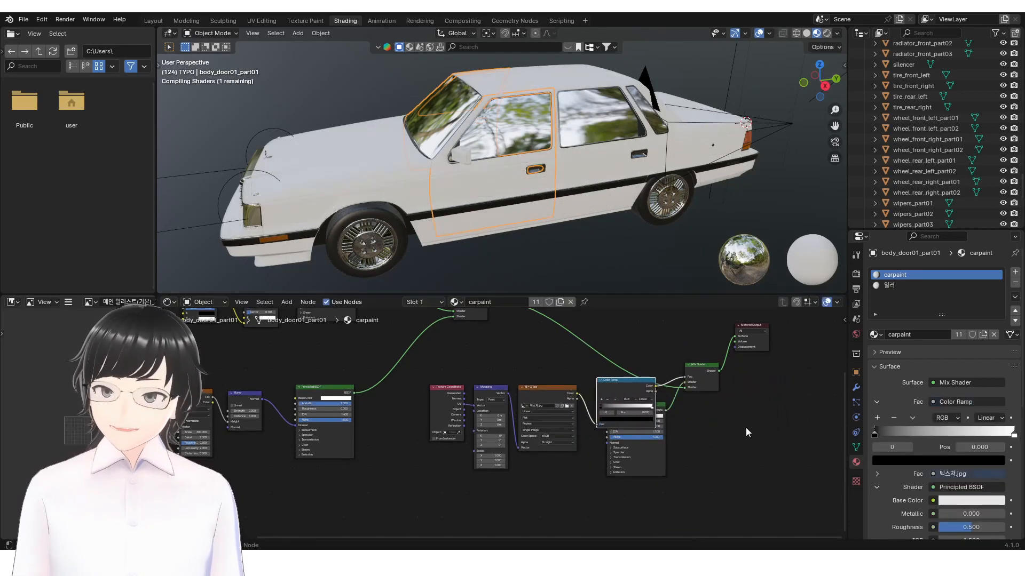
Spread out the Principled BSDF, Mix Shader and Material Output nodes to make room for the Color Ramp.
{"action": "scroll", "coordinate": [748, 432], "scroll_direction": "up", "scroll_amount": 2}
{"action": "scroll", "coordinate": [747, 432], "scroll_direction": "up", "scroll_amount": 2}
{"action": "middle_click_drag", "start_coordinate": [746, 432], "coordinate": [541, 454]}
{"action": "left_click_drag", "start_coordinate": [515, 464], "coordinate": [605, 498]}
{"action": "left_click_drag", "start_coordinate": [580, 365], "coordinate": [673, 391]}
{"action": "left_click_drag", "start_coordinate": [657, 321], "coordinate": [745, 374]}
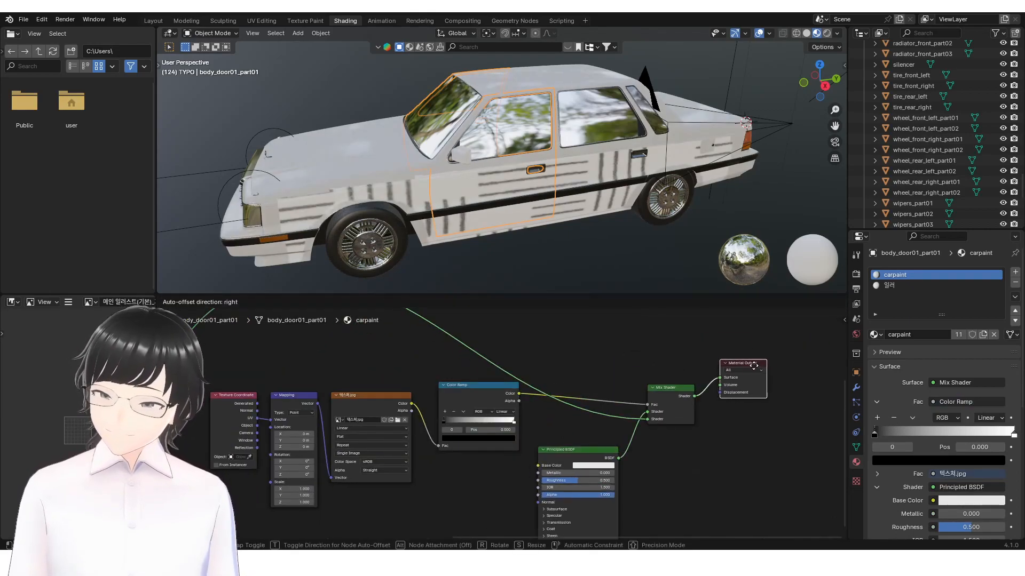
Invert the Color Ramp to run from white to black, with the white stop at position 0.636.
{"action": "scroll", "coordinate": [534, 422], "scroll_direction": "up", "scroll_amount": 2}
{"action": "middle_click_drag", "start_coordinate": [445, 423], "coordinate": [507, 423]}
{"action": "mouse_move", "coordinate": [583, 423]}
{"action": "left_mouse_down"}
{"action": "mouse_move", "coordinate": [497, 423]}
{"action": "mouse_move", "coordinate": [574, 427]}
{"action": "left_mouse_up"}
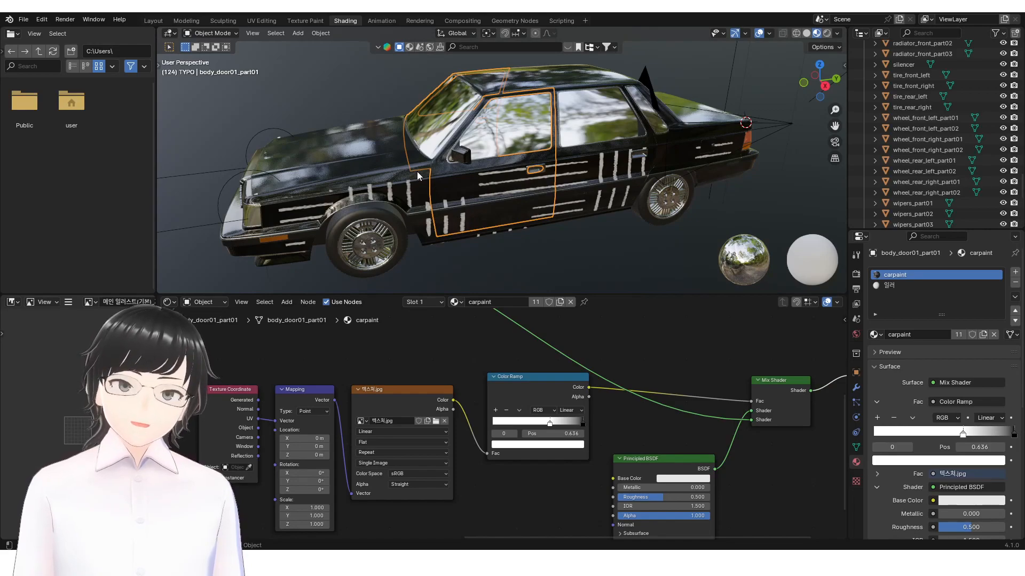
Preview 텍스쳐.jpg in a slightly widened image editor and fine-tune the Color Ramp's white stop to position 0.645.
{"action": "left_click", "coordinate": [401, 389]}
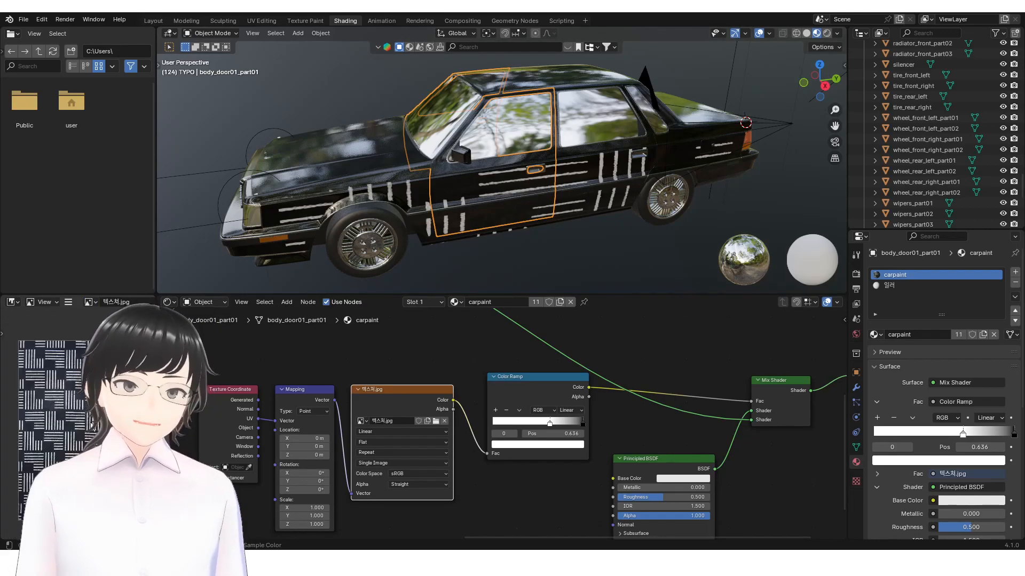
{"action": "left_click_drag", "start_coordinate": [155, 374], "coordinate": [168, 373]}
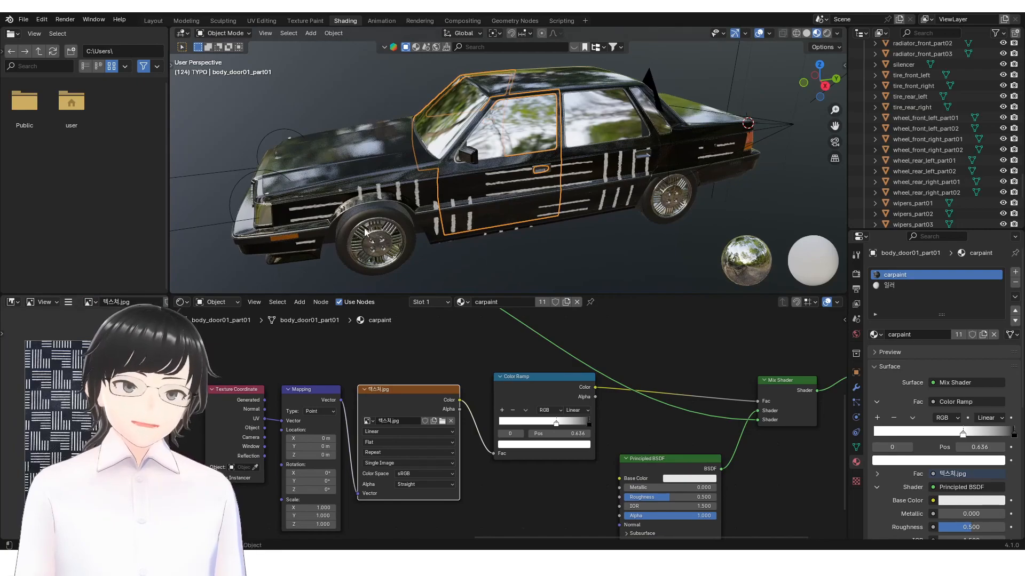
{"action": "left_click_drag", "start_coordinate": [542, 388], "coordinate": [530, 408]}
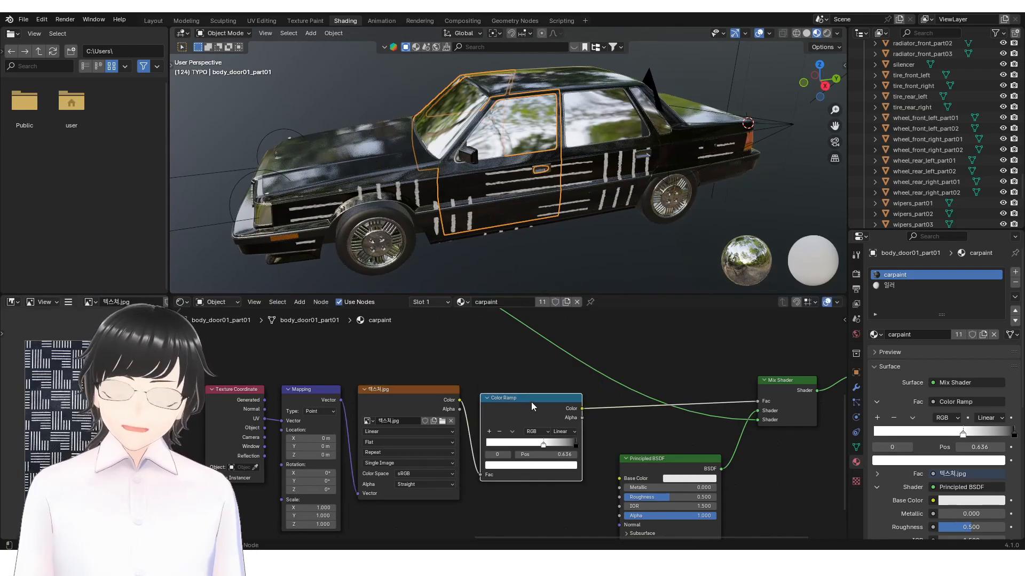
{"action": "left_click_drag", "start_coordinate": [544, 444], "coordinate": [545, 443]}
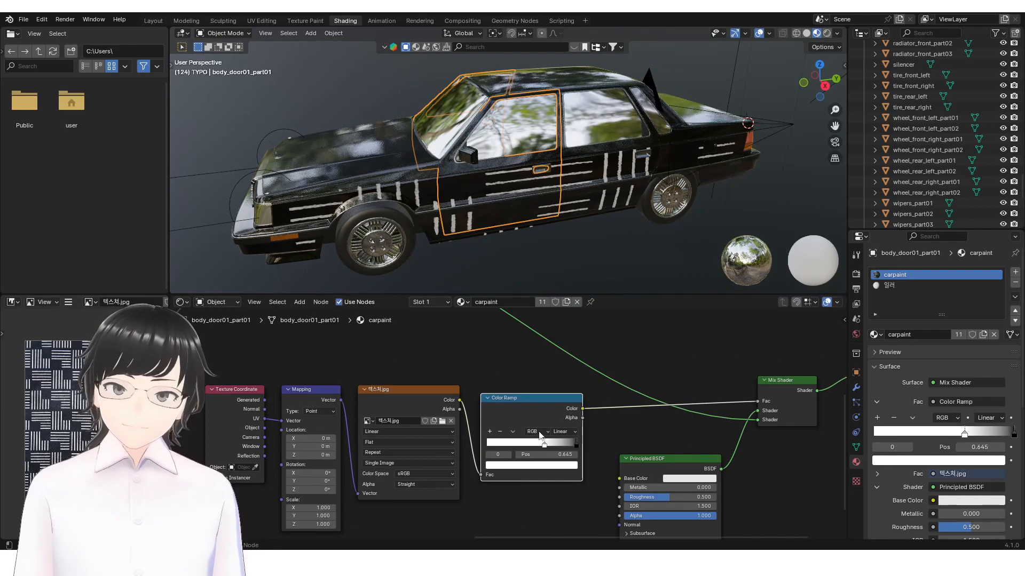
Try connecting the image texture's Color output directly to the Mix Shader's factor, and undo the link.
{"action": "left_click_drag", "start_coordinate": [459, 400], "coordinate": [758, 401]}
{"action": "key", "text": "ctrl+z"}
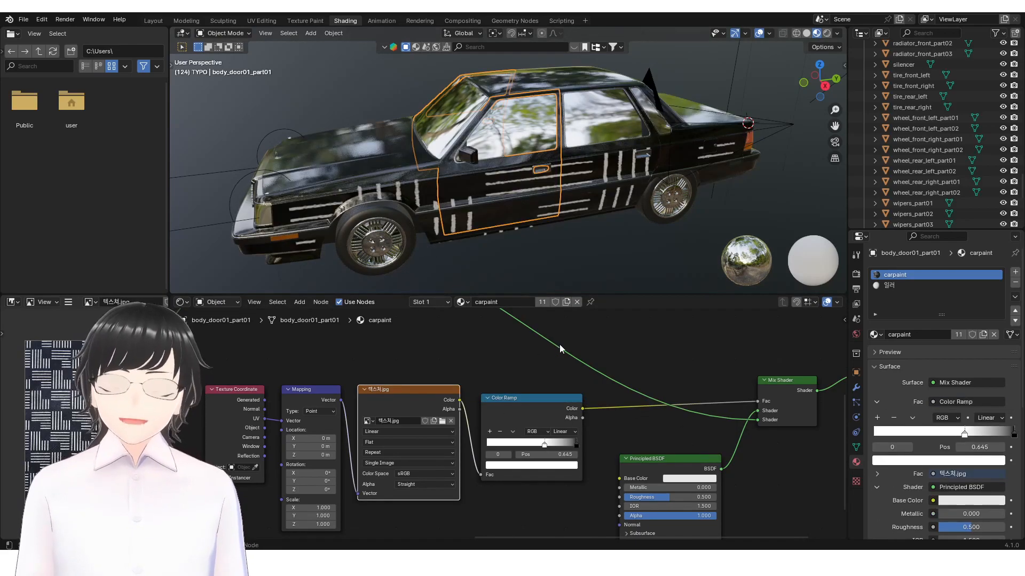
{"action": "left_click", "coordinate": [665, 449]}
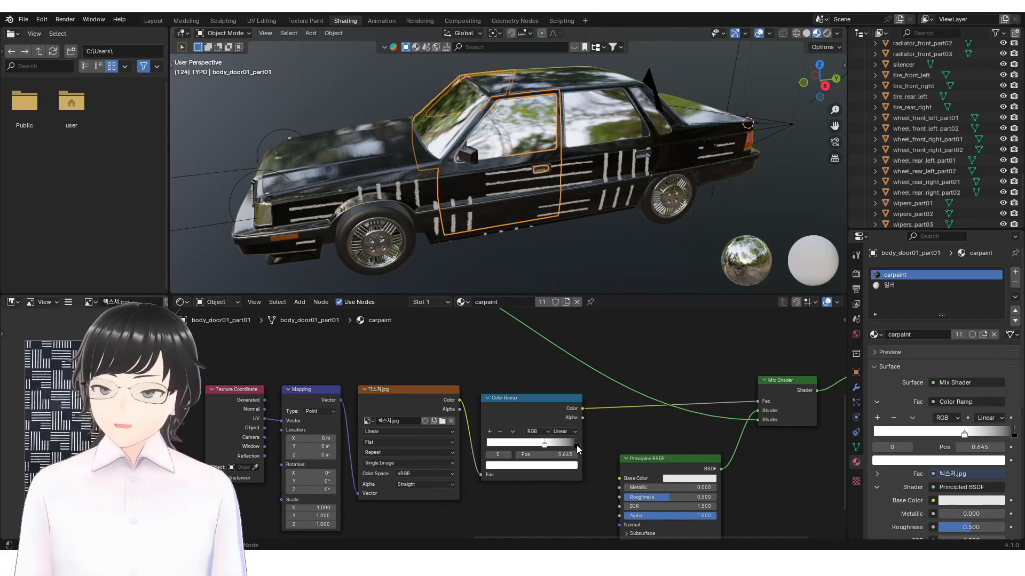
Flip the Color Ramp to black-to-white with the white stop at 1.000, and swap the Mix Shader's two shader inputs.
{"action": "left_click_drag", "start_coordinate": [544, 445], "coordinate": [576, 446]}
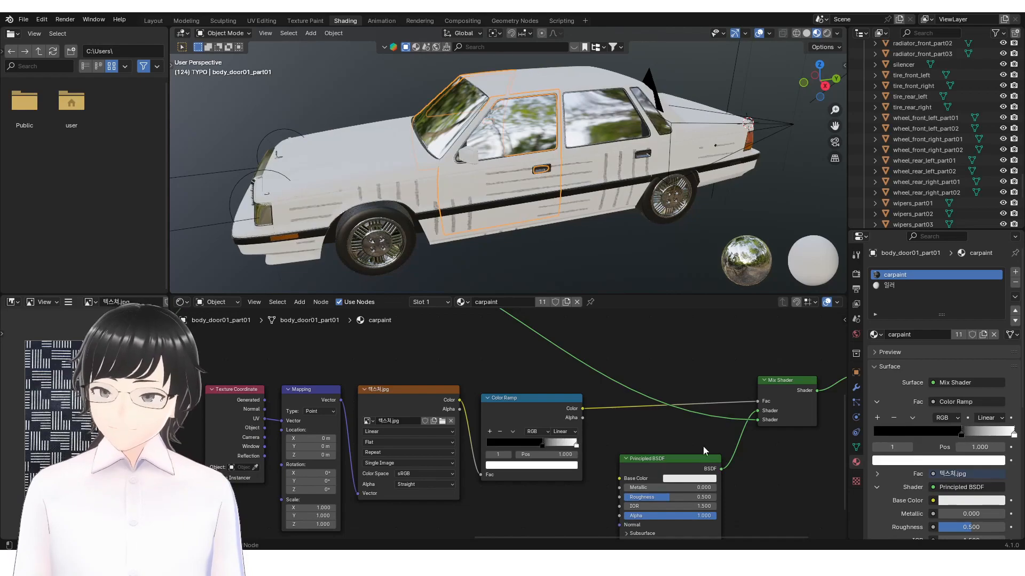
{"action": "left_click_drag", "start_coordinate": [758, 416], "coordinate": [758, 419]}
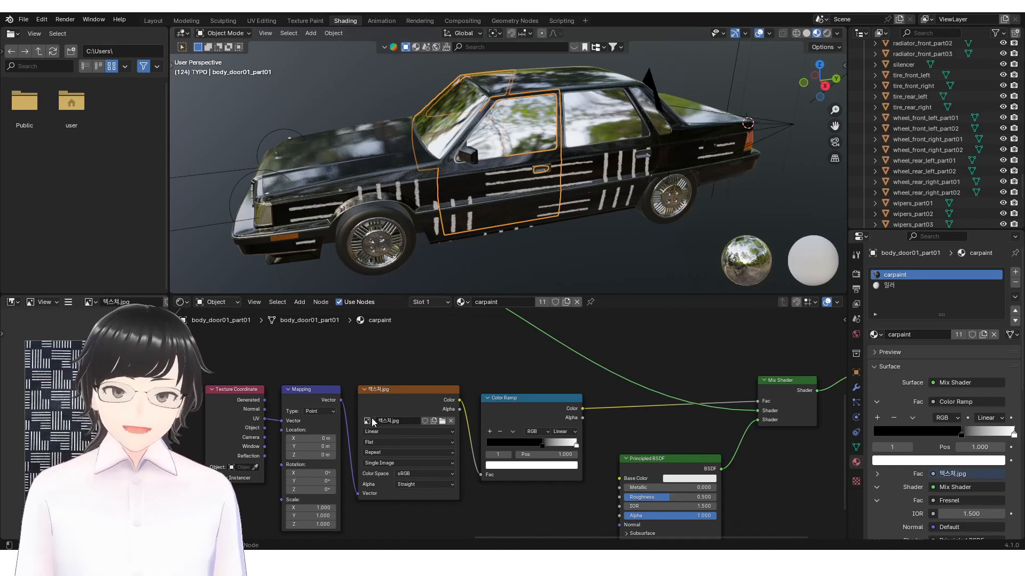
Add a Value node below the Texture Coordinate node and connect it to the Mapping node's Scale input.
{"action": "middle_click_drag", "start_coordinate": [374, 421], "coordinate": [528, 370]}
{"action": "key", "text": "shift+a"}
{"action": "mouse_move", "coordinate": [394, 459]}
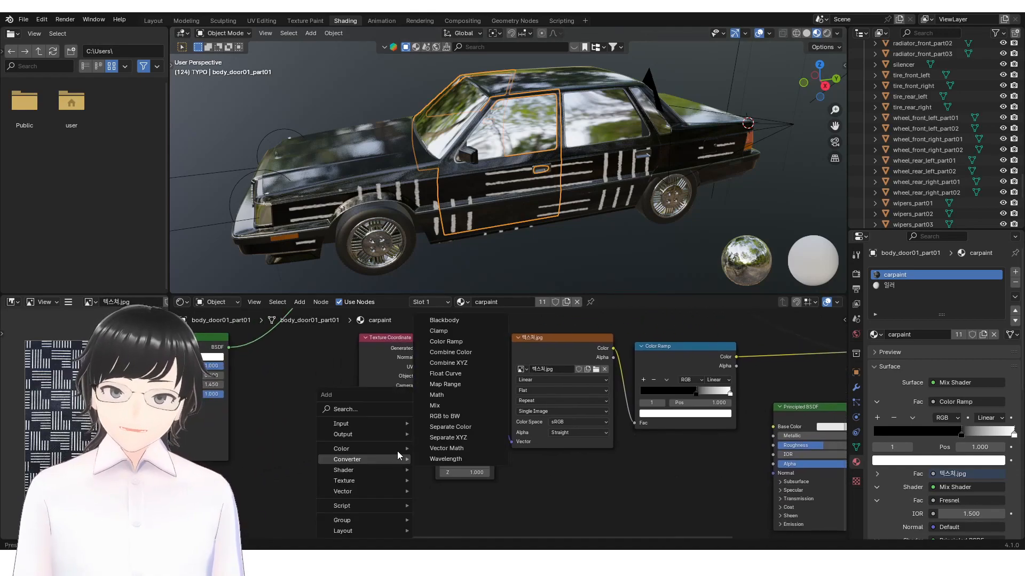
{"action": "mouse_move", "coordinate": [399, 426]}
{"action": "left_click", "coordinate": [443, 398]}
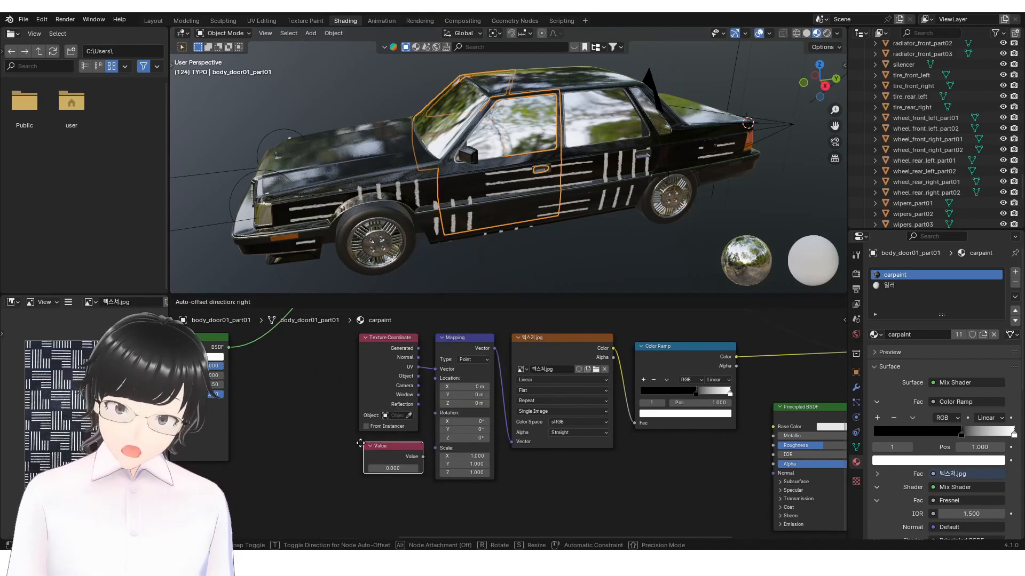
{"action": "left_click", "coordinate": [349, 459]}
{"action": "left_click_drag", "start_coordinate": [401, 473], "coordinate": [435, 448]}
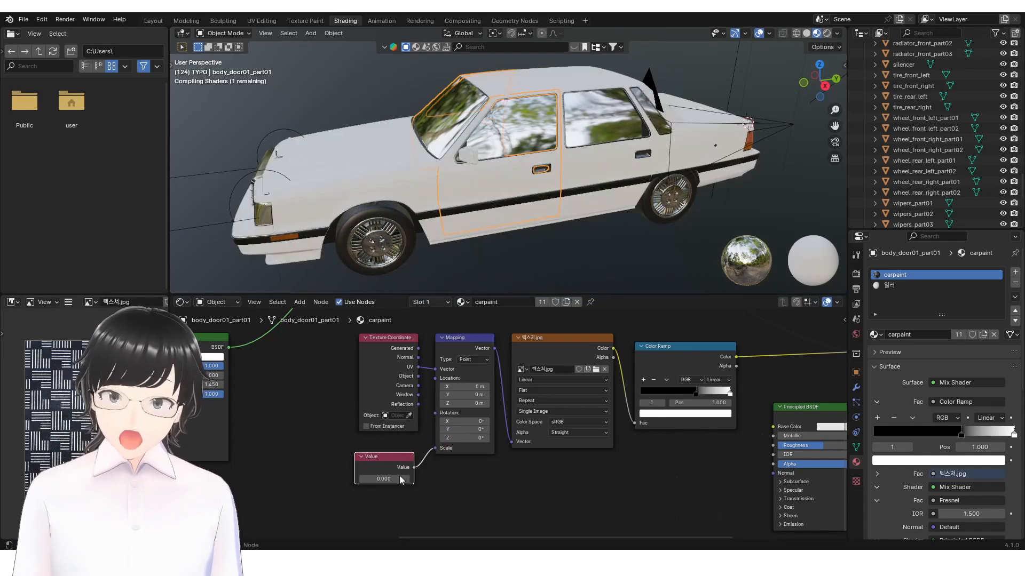
Set the Value node to 3, test larger pattern scales and settle on 3.1.
{"action": "left_click", "coordinate": [387, 478]}
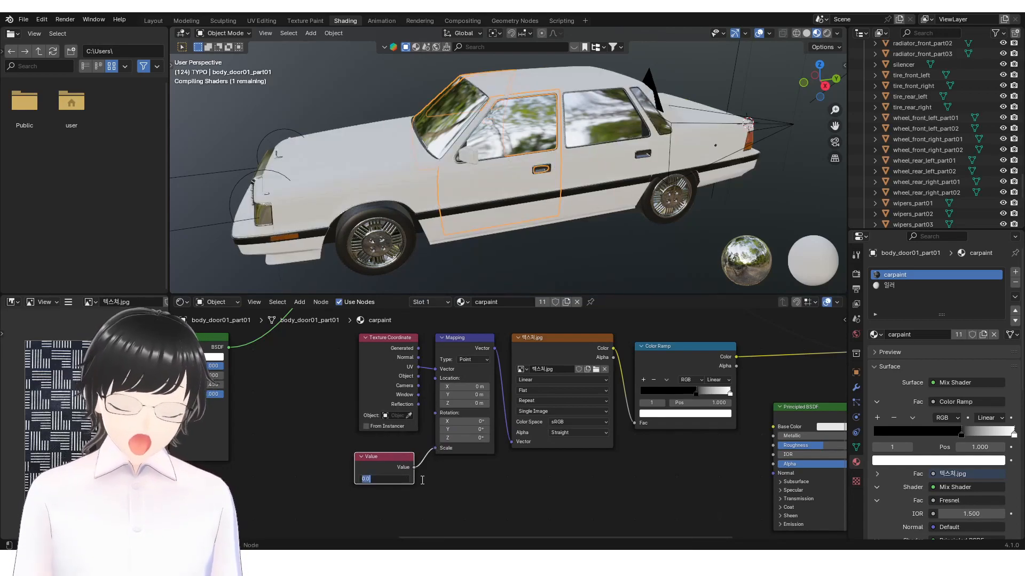
{"action": "type", "text": "3"}
{"action": "key", "text": "Return"}
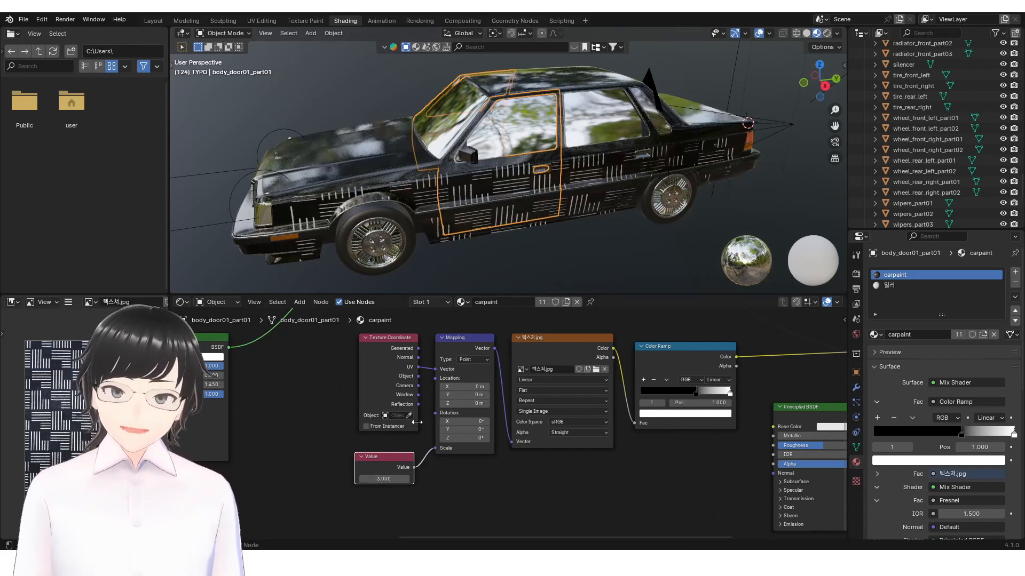
{"action": "left_click_drag", "start_coordinate": [400, 479], "coordinate": [421, 479]}
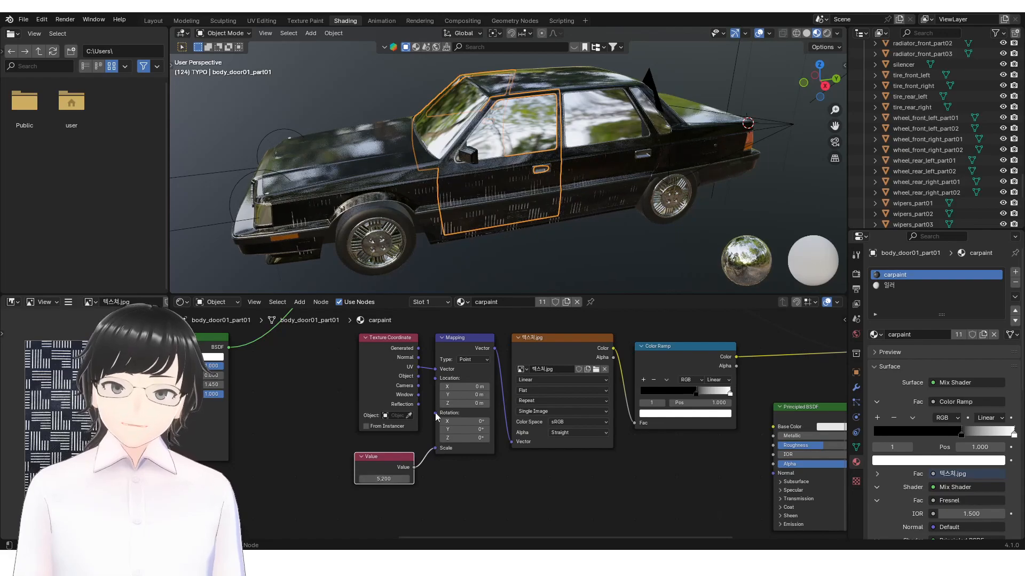
Deselect the door, frame the whole car and switch the viewport to rendered shading.
{"action": "left_click", "coordinate": [557, 233]}
{"action": "middle_click_drag", "start_coordinate": [557, 233], "coordinate": [599, 231]}
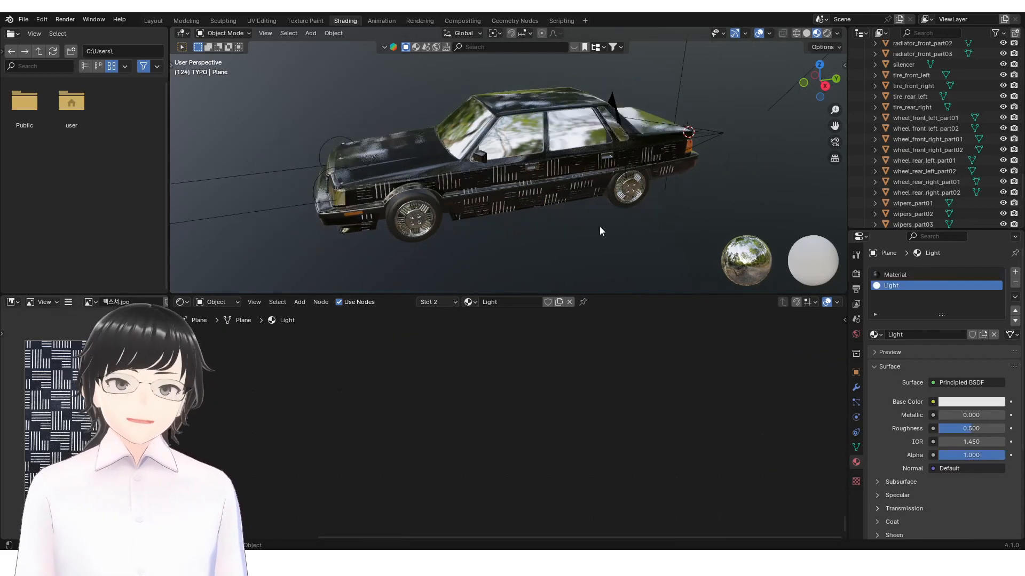
{"action": "left_click", "coordinate": [827, 36]}
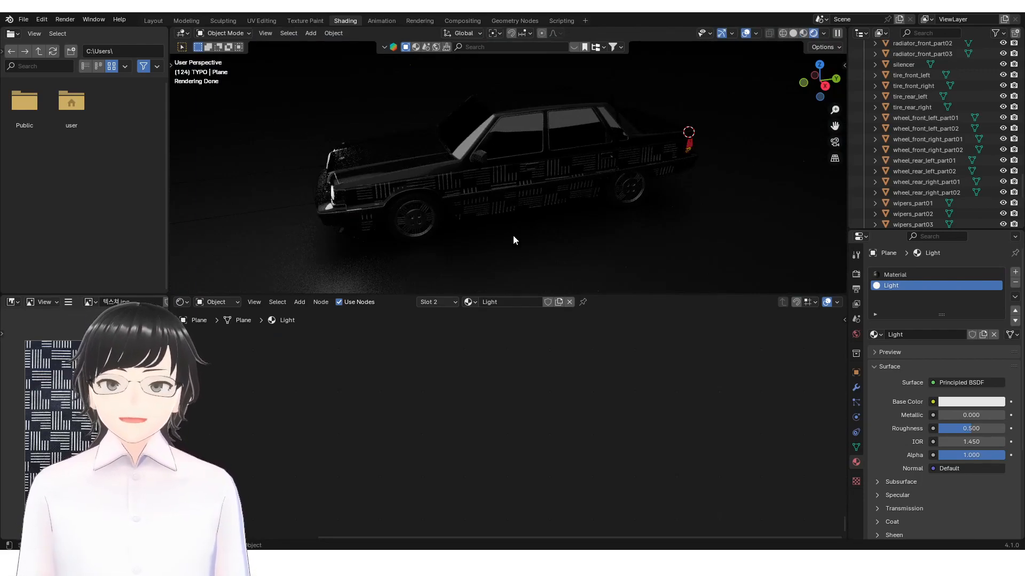
Examine the rendered pattern on both sides of the car, including the front door's mesh selection and the rear door.
{"action": "left_click", "coordinate": [504, 205]}
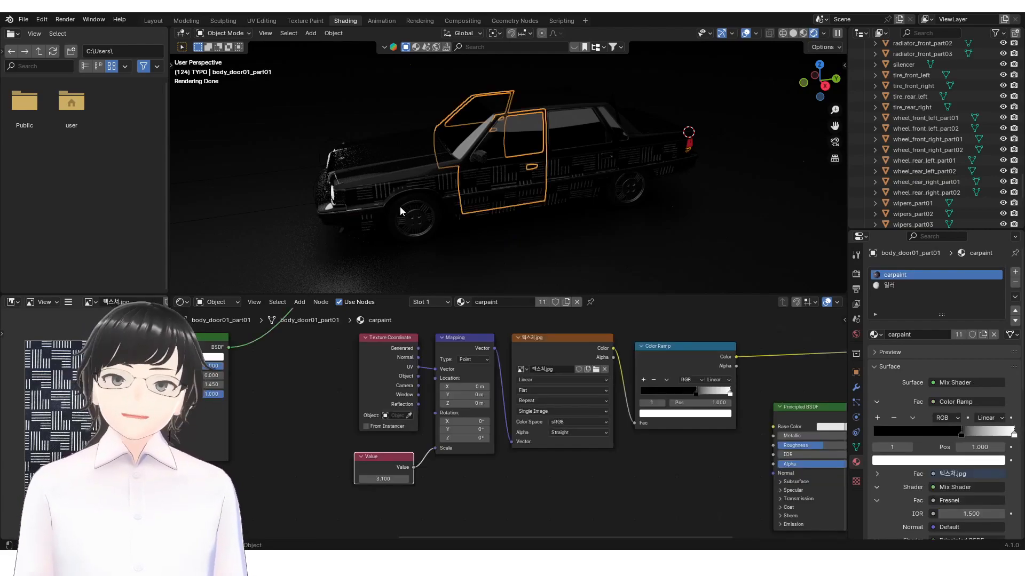
{"action": "middle_click_drag", "start_coordinate": [411, 207], "coordinate": [569, 190]}
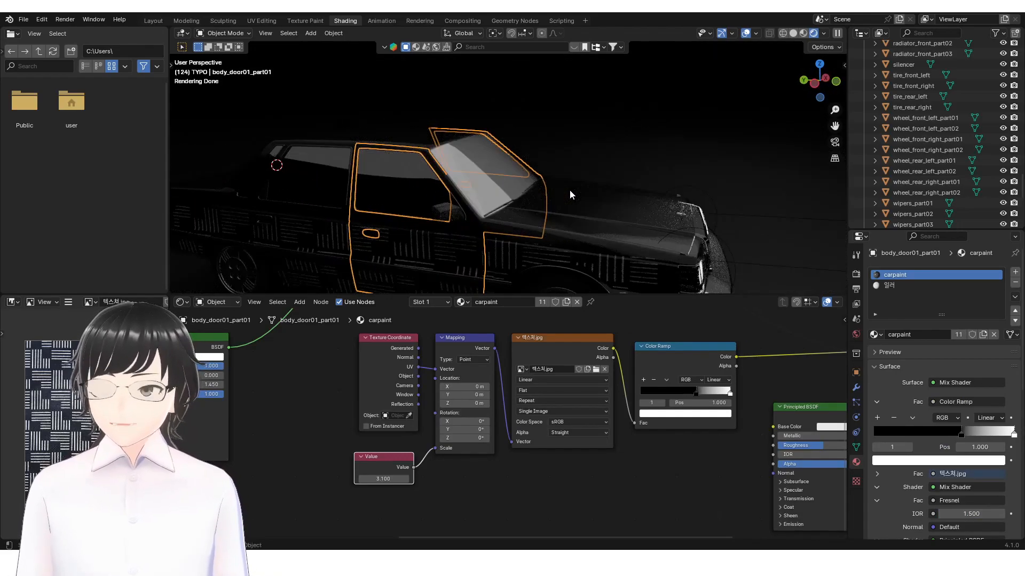
{"action": "key", "text": "Tab"}
{"action": "middle_click_drag", "start_coordinate": [567, 198], "coordinate": [412, 222]}
{"action": "middle_click_drag", "start_coordinate": [478, 195], "coordinate": [400, 230]}
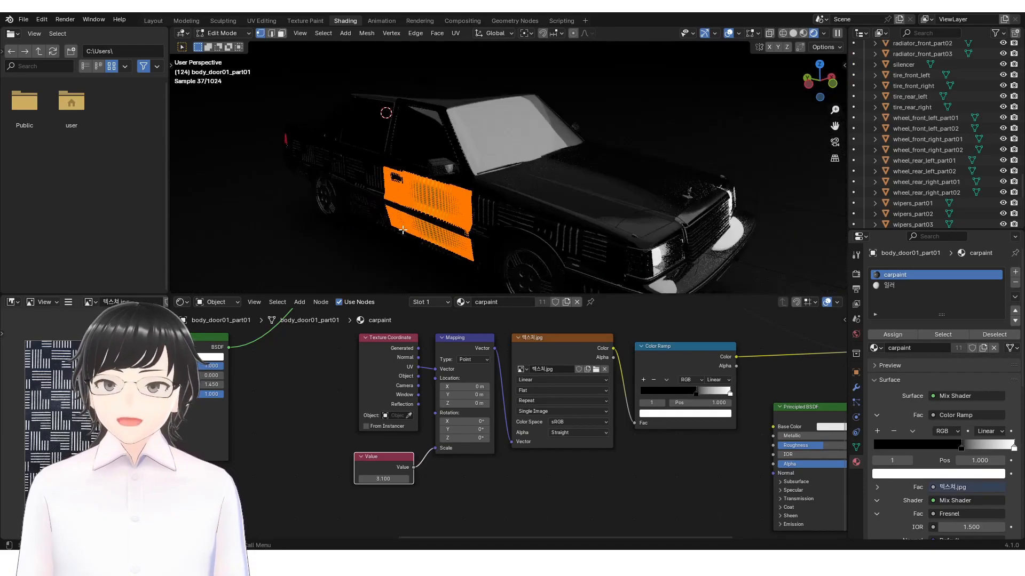
{"action": "scroll", "coordinate": [517, 217], "scroll_direction": "down", "scroll_amount": 1}
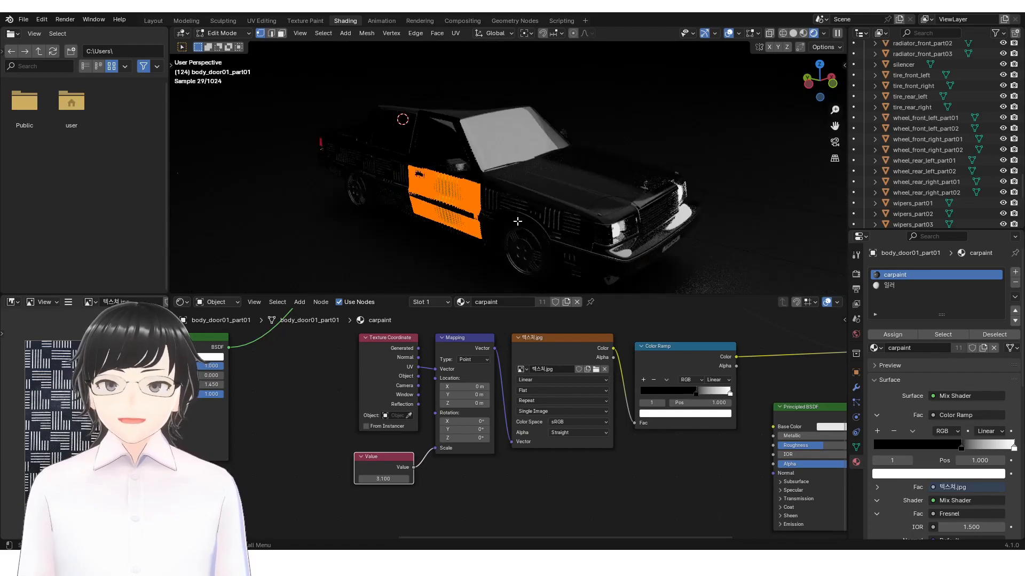
{"action": "mouse_move", "coordinate": [527, 225]}
{"action": "middle_mouse_down"}
{"action": "mouse_move", "coordinate": [500, 256]}
{"action": "mouse_move", "coordinate": [501, 285]}
{"action": "middle_mouse_up"}
{"action": "key", "text": "z"}
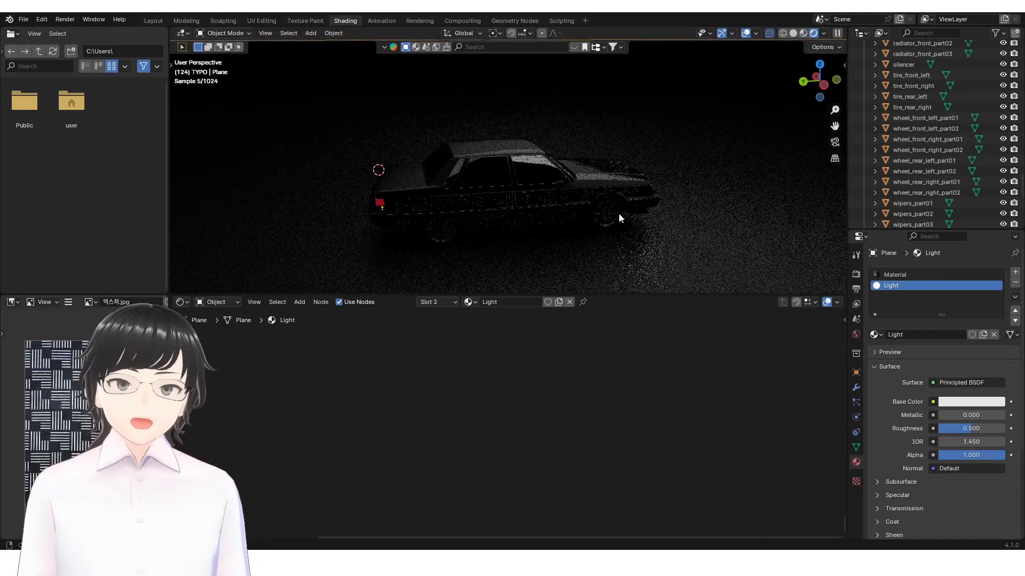
{"action": "middle_click_drag", "start_coordinate": [551, 213], "coordinate": [478, 193]}
{"action": "left_click", "coordinate": [517, 199]}
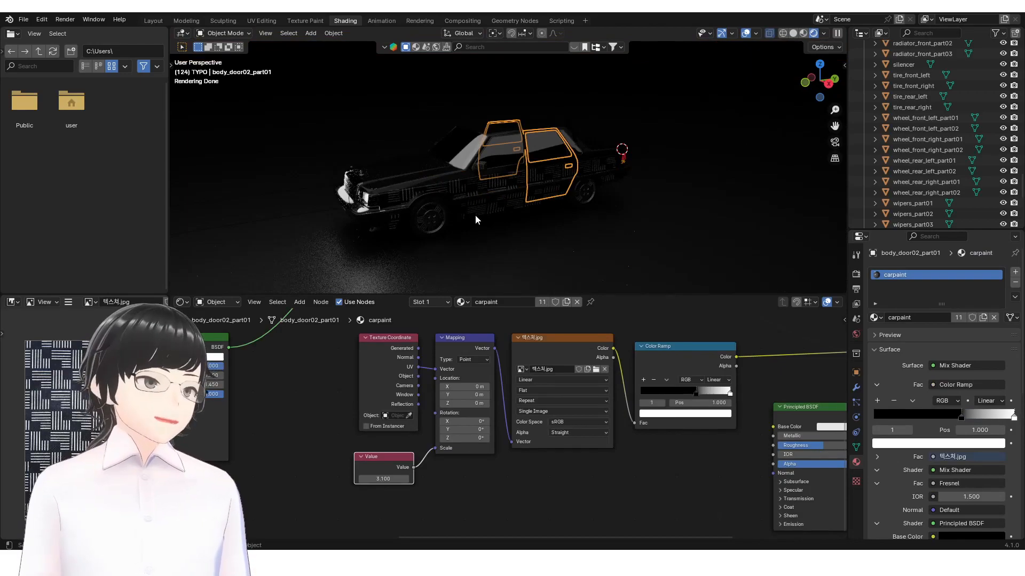
{"action": "scroll", "coordinate": [476, 215], "scroll_direction": "up", "scroll_amount": 3}
{"action": "middle_click_drag", "start_coordinate": [479, 239], "coordinate": [622, 227]}
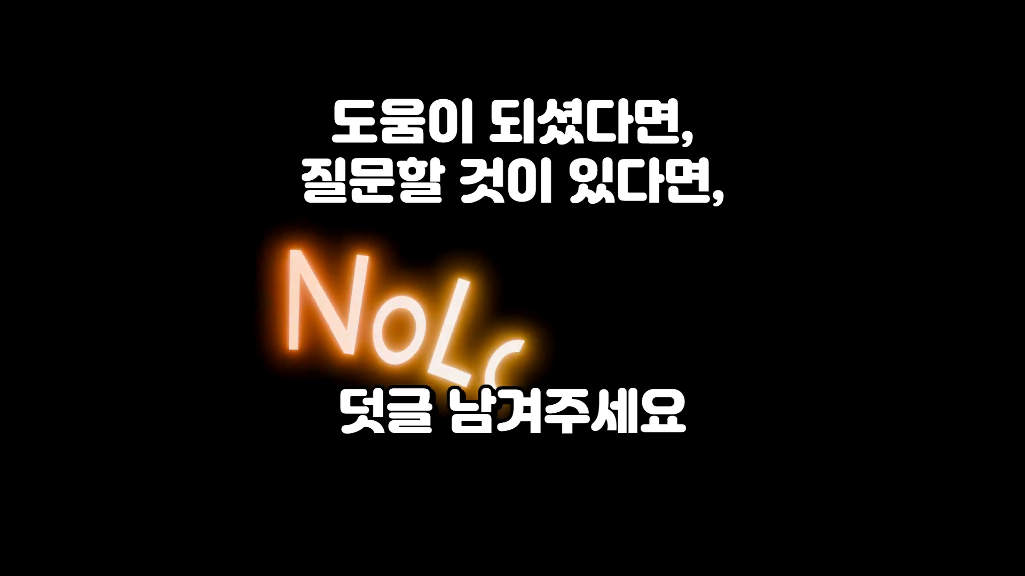